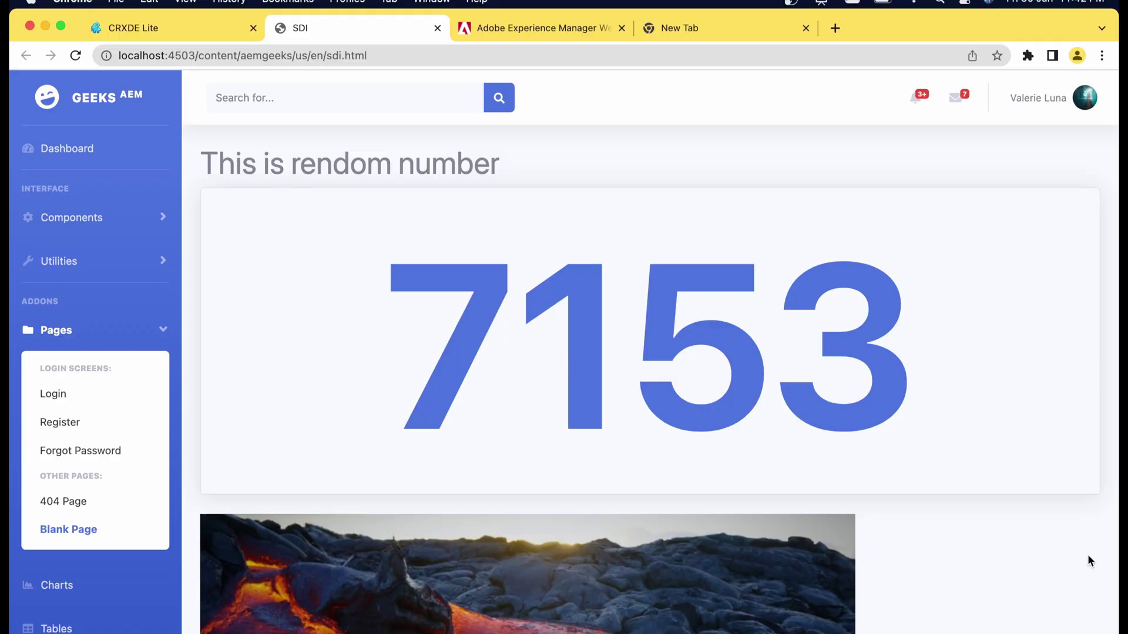
- Reload the publish page localhost:4503/content/aemgeeks/us/en/sdi.html twice to check whether its random number changes
{"action": "left_click", "coordinate": [379, 54]}
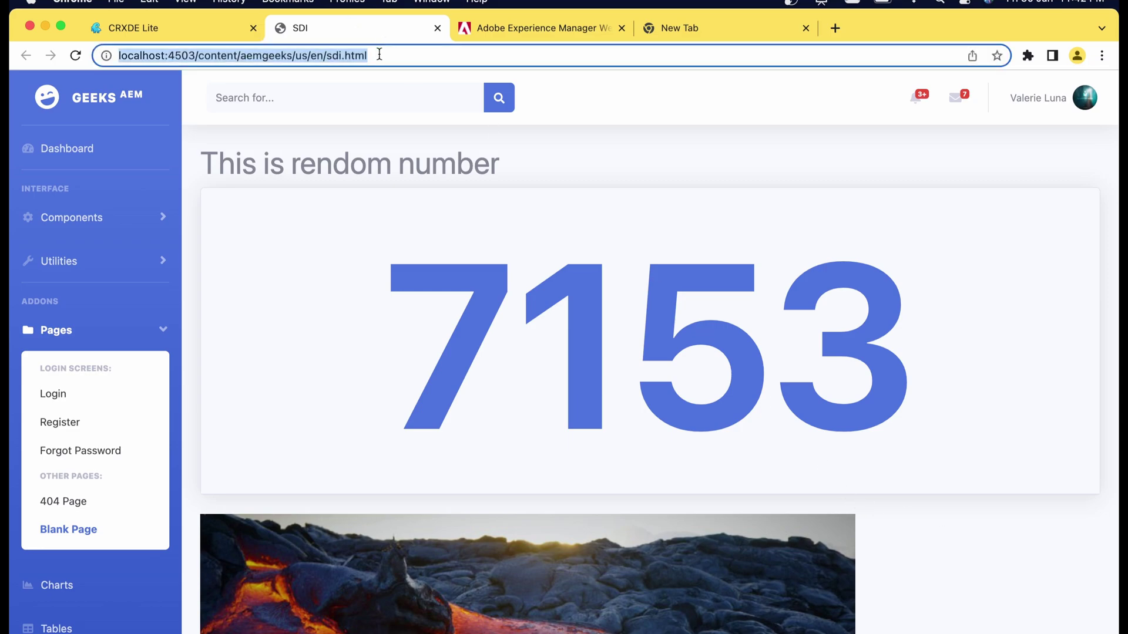
{"action": "key", "text": "Return"}
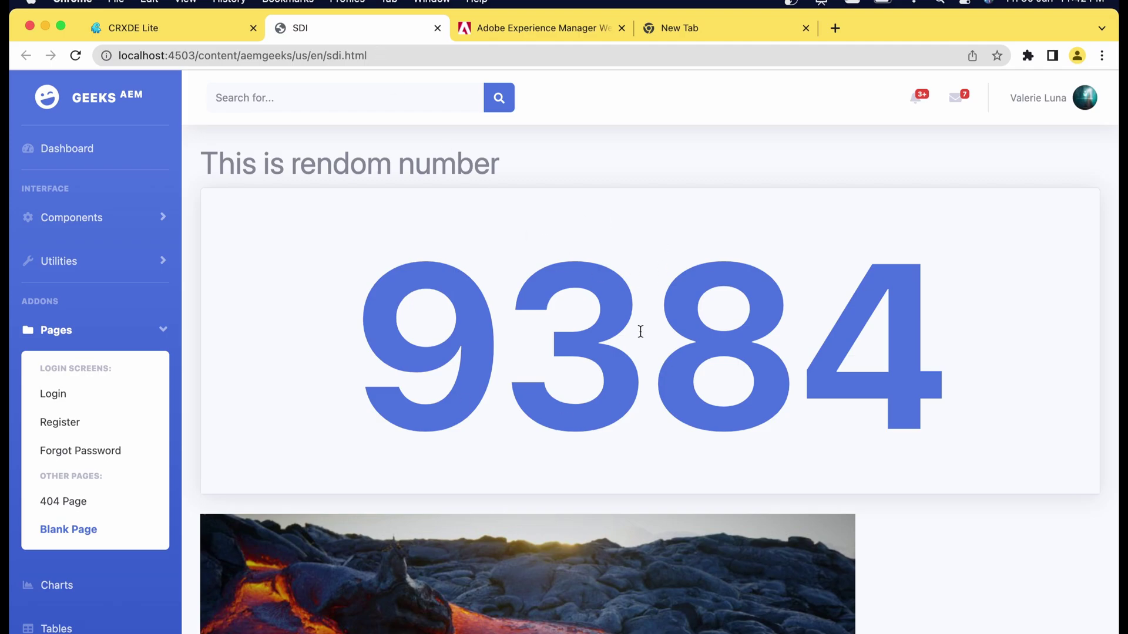
{"action": "left_click", "coordinate": [393, 57]}
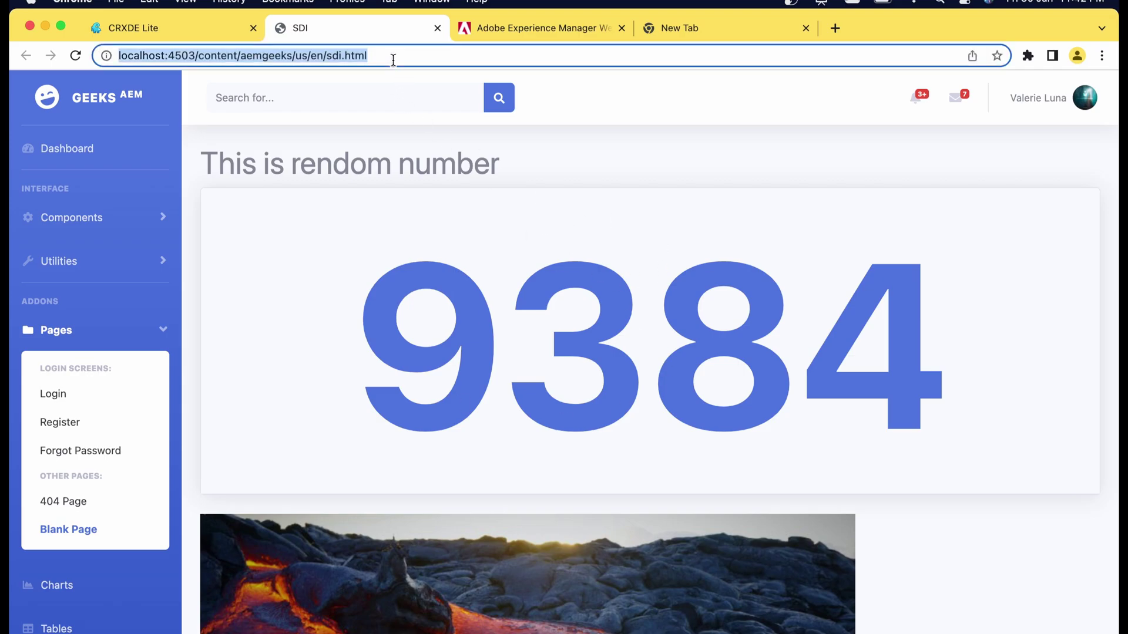
{"action": "left_click", "coordinate": [393, 58]}
{"action": "key", "text": "Return"}
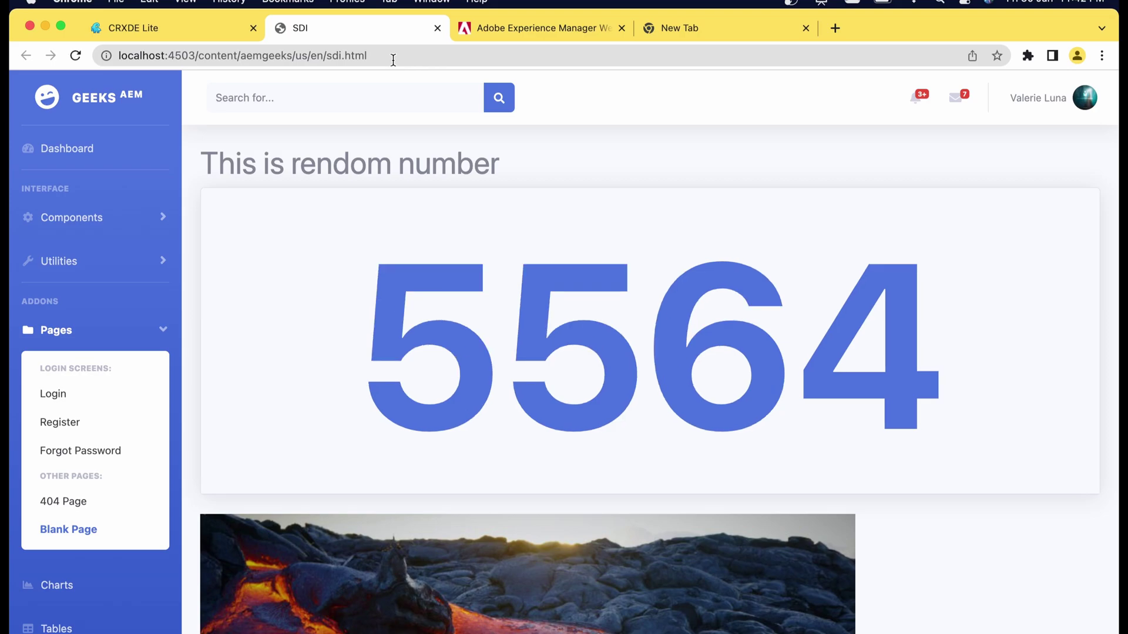
- Open aemgeeks.local/content/aemgeeks/us/en/sdi.html in the empty browser tab and reload it repeatedly to check whether the random number is cached
{"action": "left_click", "coordinate": [689, 24]}
{"action": "key", "text": "Return"}
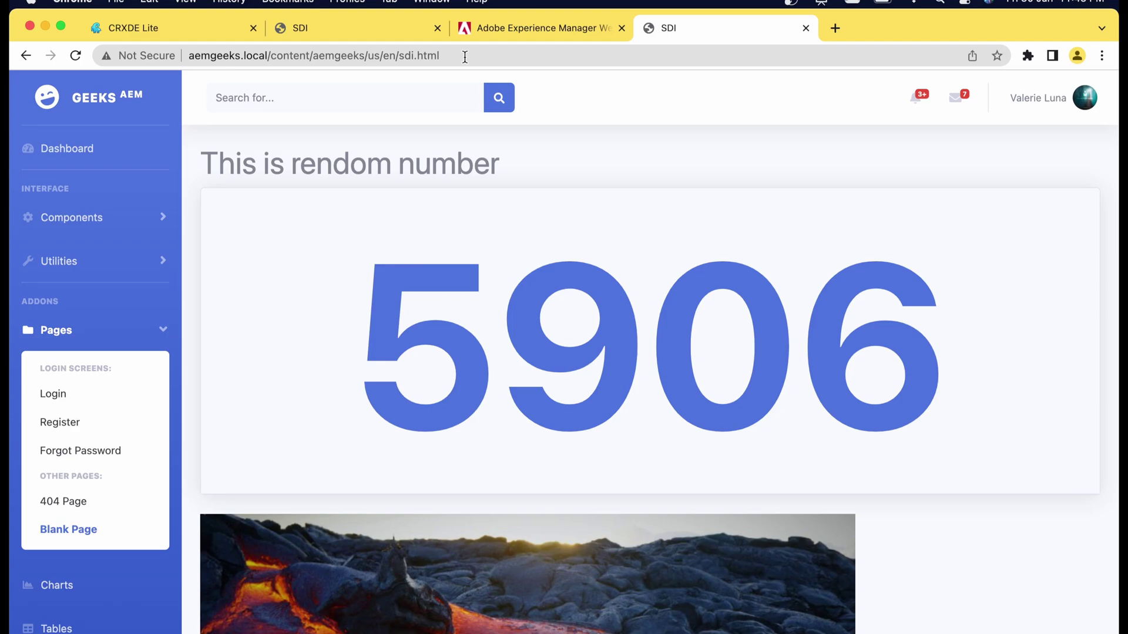
{"action": "left_click", "coordinate": [462, 57]}
{"action": "left_click", "coordinate": [461, 56]}
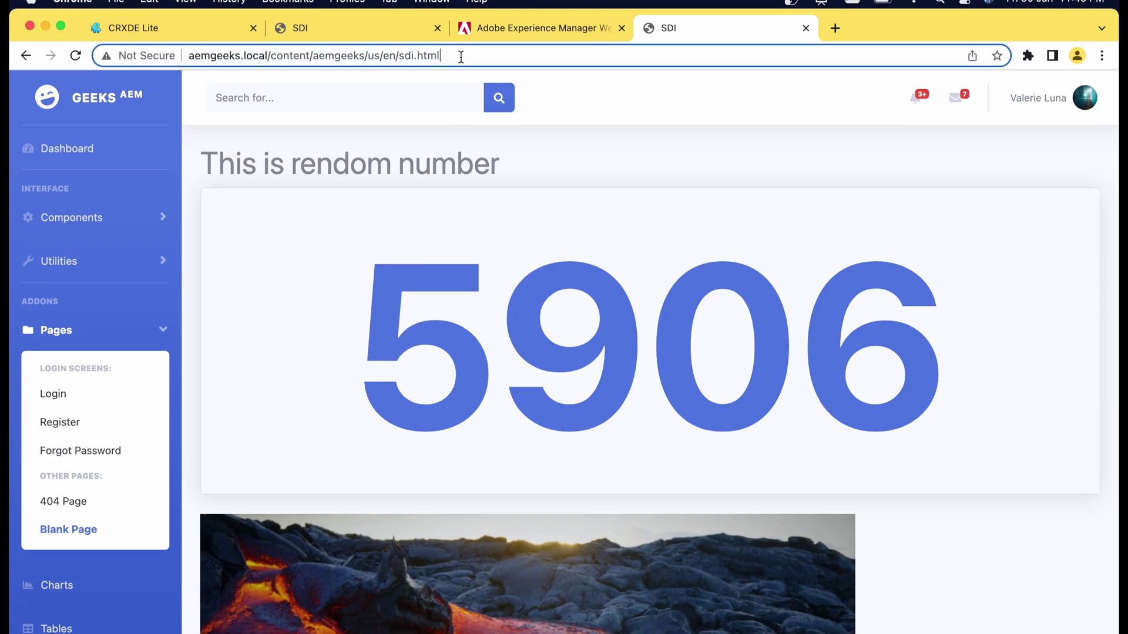
{"action": "key", "text": "Return"}
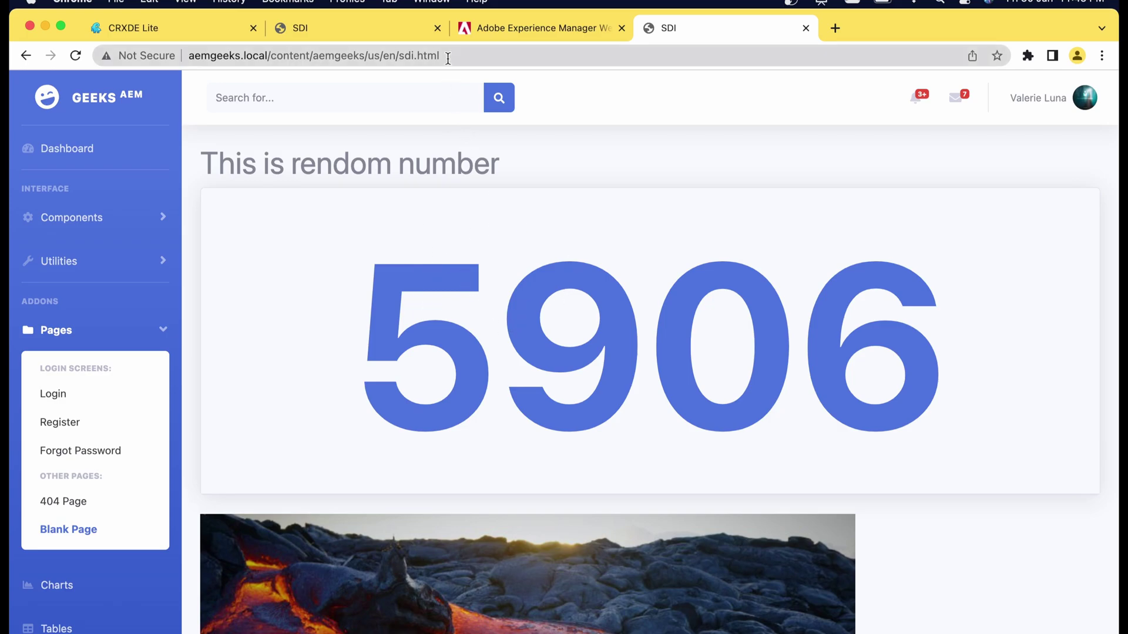
{"action": "left_click", "coordinate": [447, 55]}
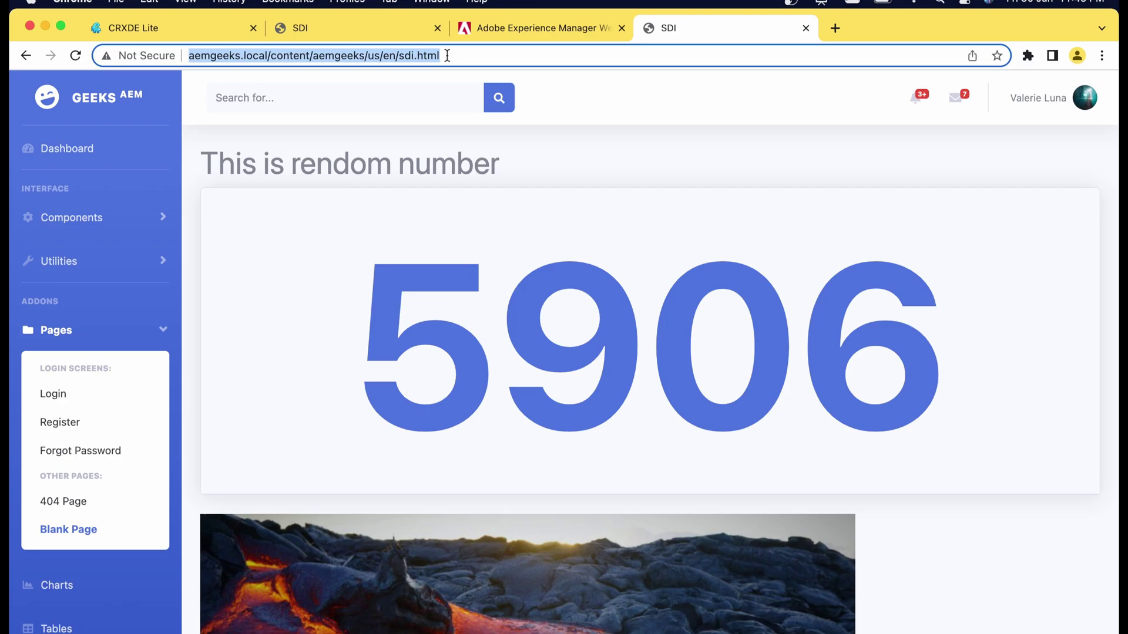
{"action": "key", "text": "Return"}
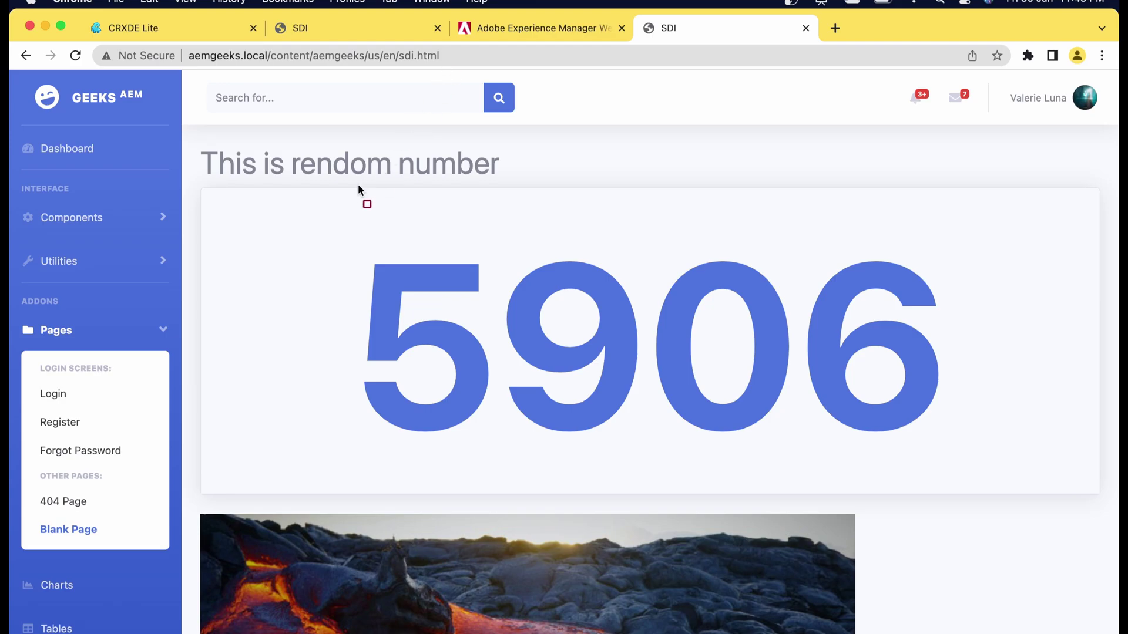
{"action": "mouse_move", "coordinate": [199, 178]}
{"action": "left_mouse_down"}
{"action": "mouse_move", "coordinate": [587, 386]}
{"action": "mouse_move", "coordinate": [1019, 514]}
{"action": "mouse_move", "coordinate": [1104, 521]}
{"action": "mouse_move", "coordinate": [1106, 506]}
{"action": "left_mouse_up"}
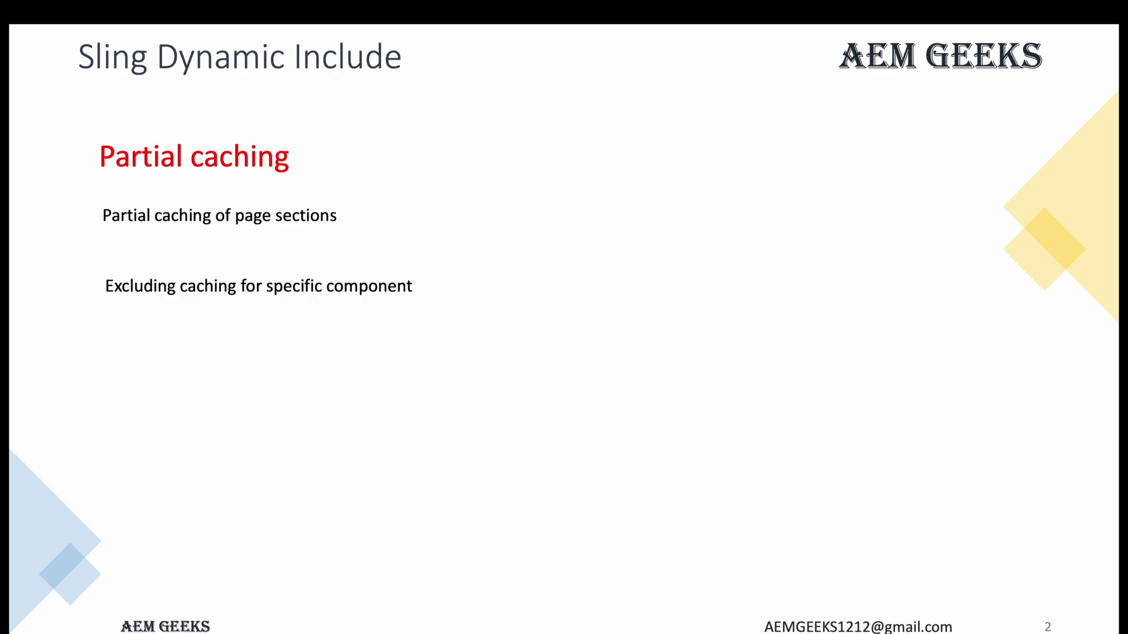
{"action": "key", "text": "Right"}
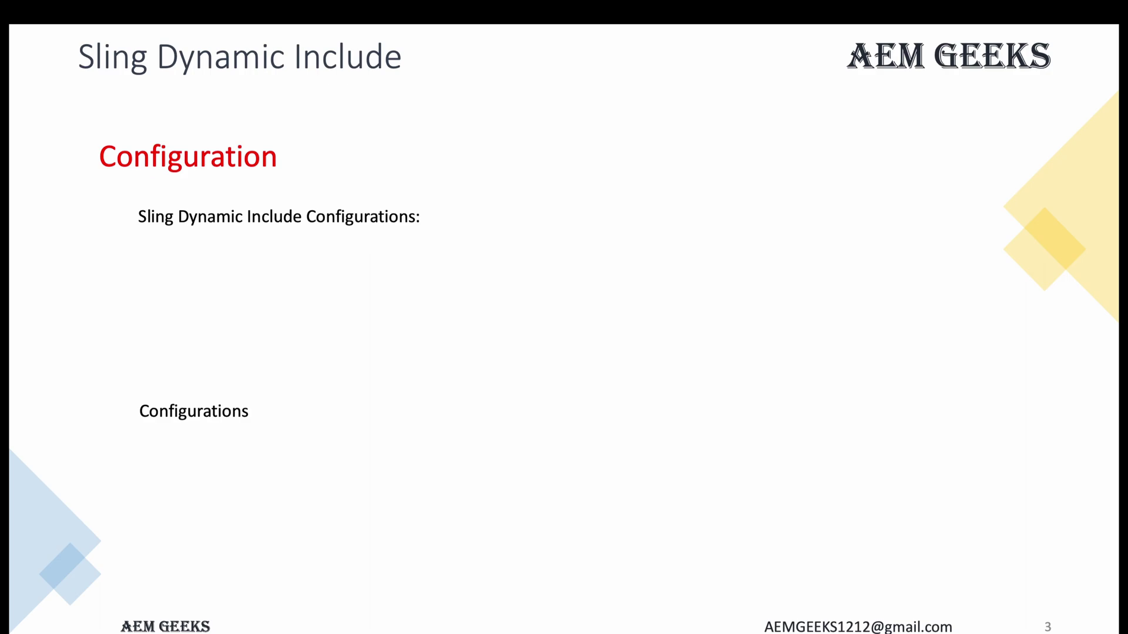
{"action": "key", "text": "Right"}
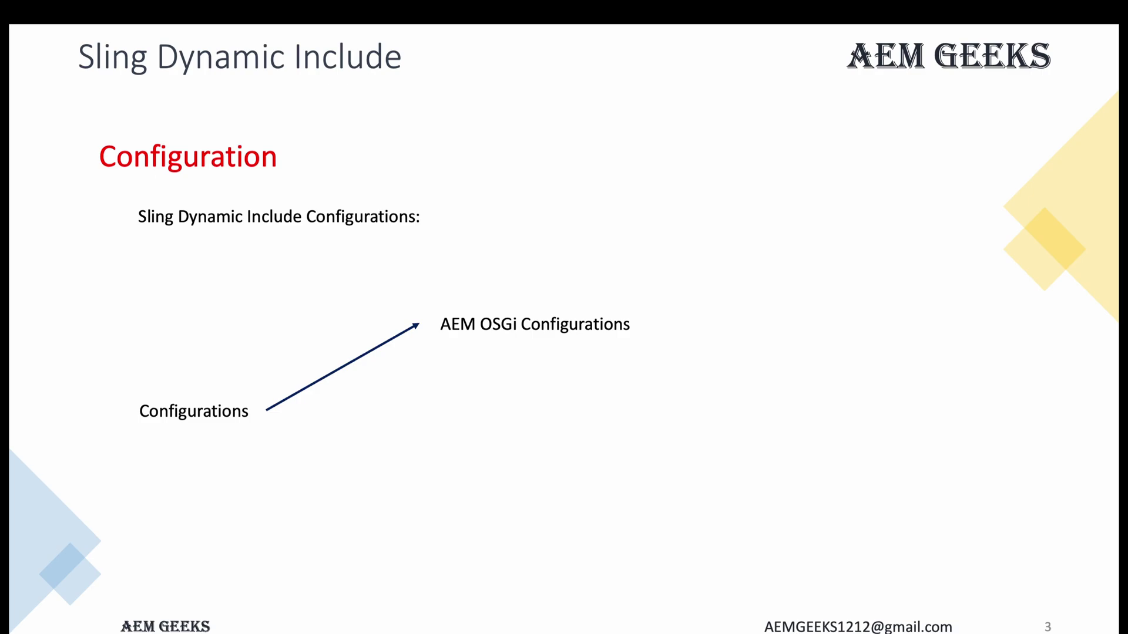
{"action": "key", "text": "Right"}
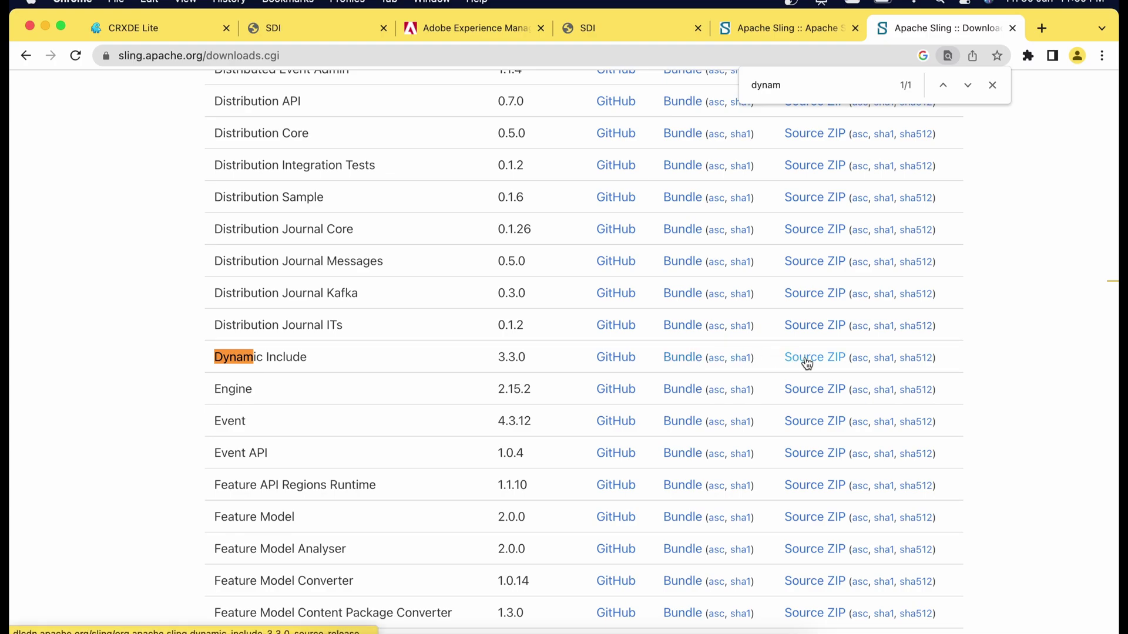
- Download the Dynamic Include 3.3.0 bundle and check for Apache Sling Dynamic Include in the AEM web console's bundle list
{"action": "left_click", "coordinate": [684, 358]}
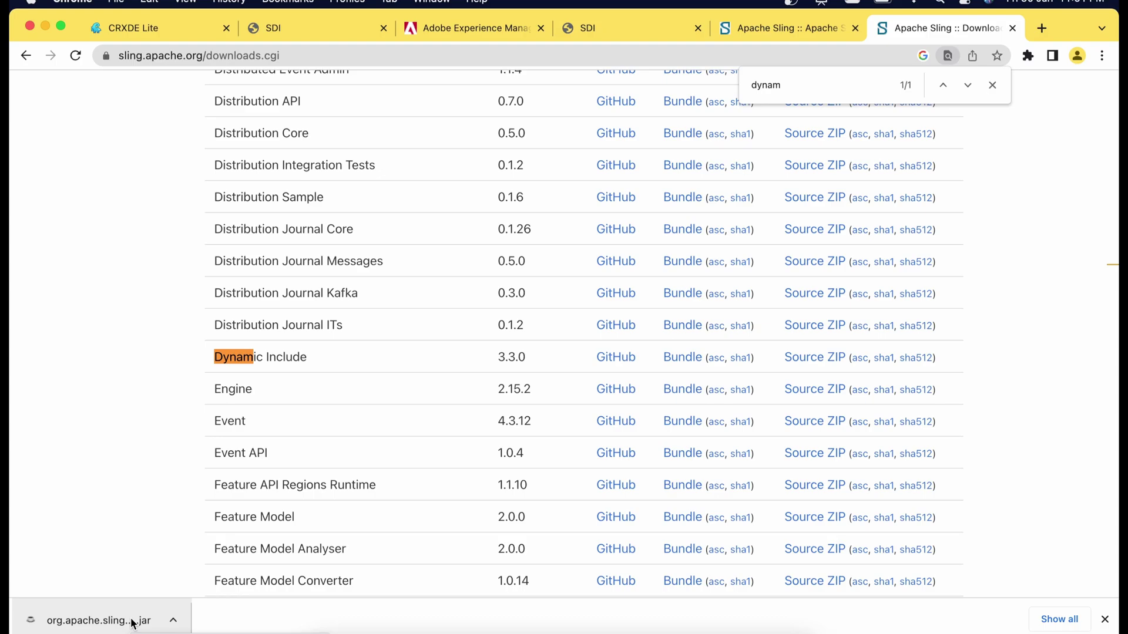
{"action": "key", "text": "super+3"}
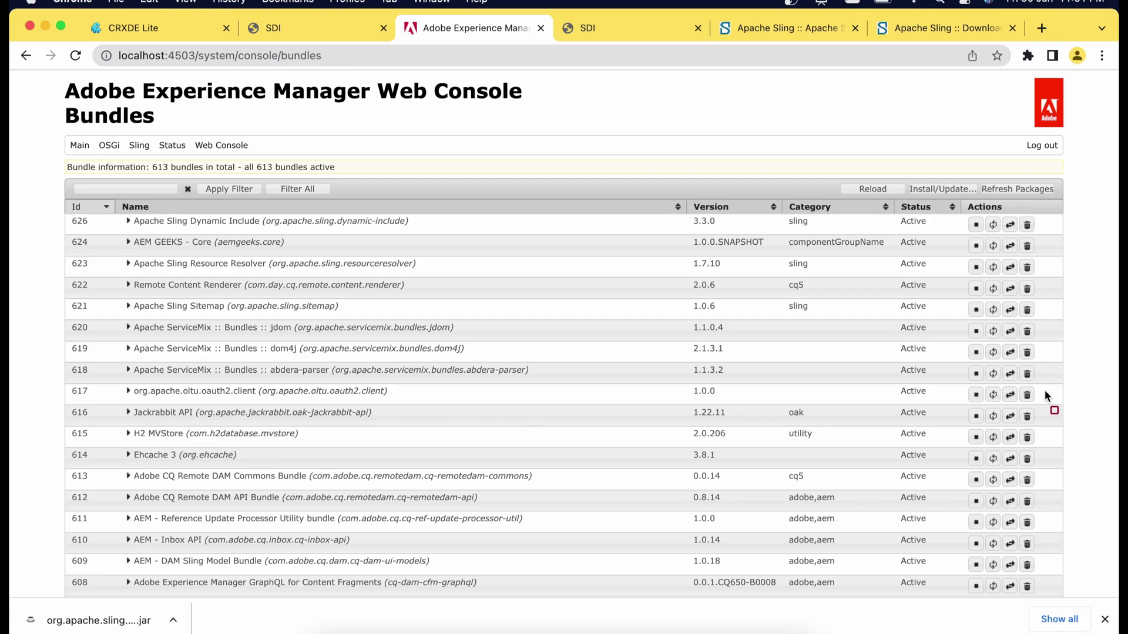
{"action": "left_click_drag", "start_coordinate": [92, 213], "coordinate": [515, 232]}
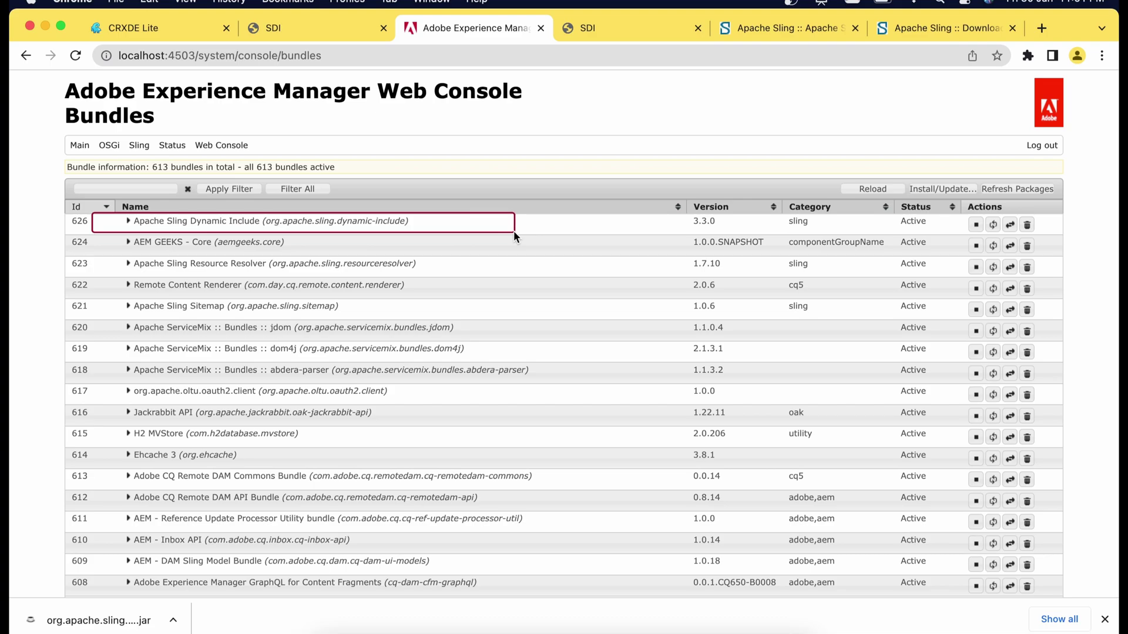
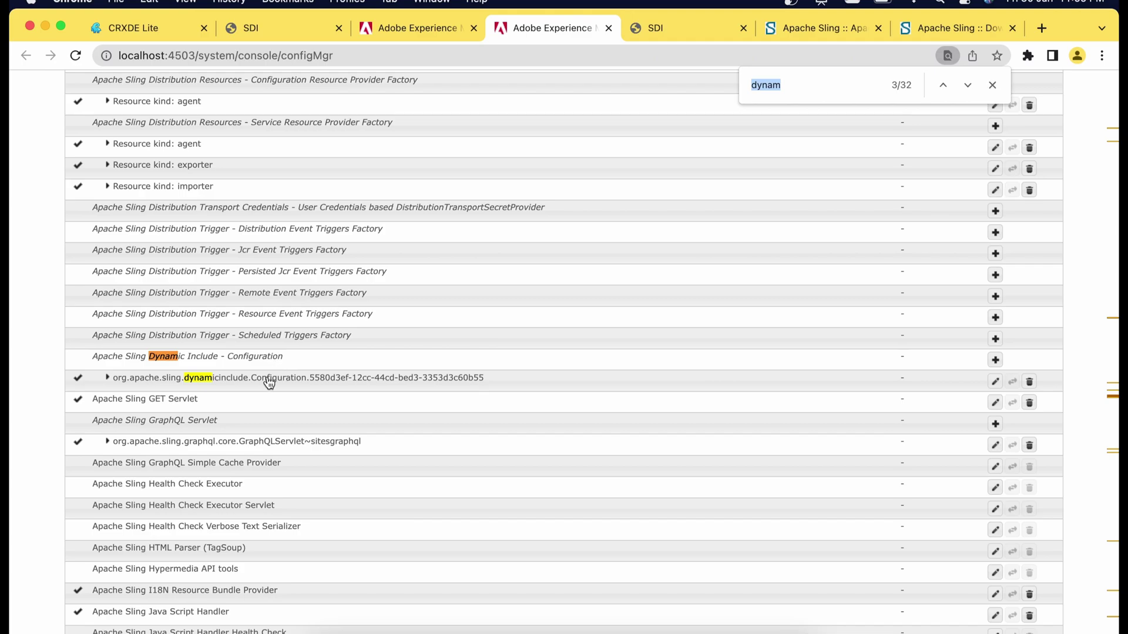
- Open the existing Apache Sling Dynamic Include configuration and review its base path, include type, filter selector, extension, TTL, required header and ignored URL parameters
{"action": "left_click", "coordinate": [269, 383]}
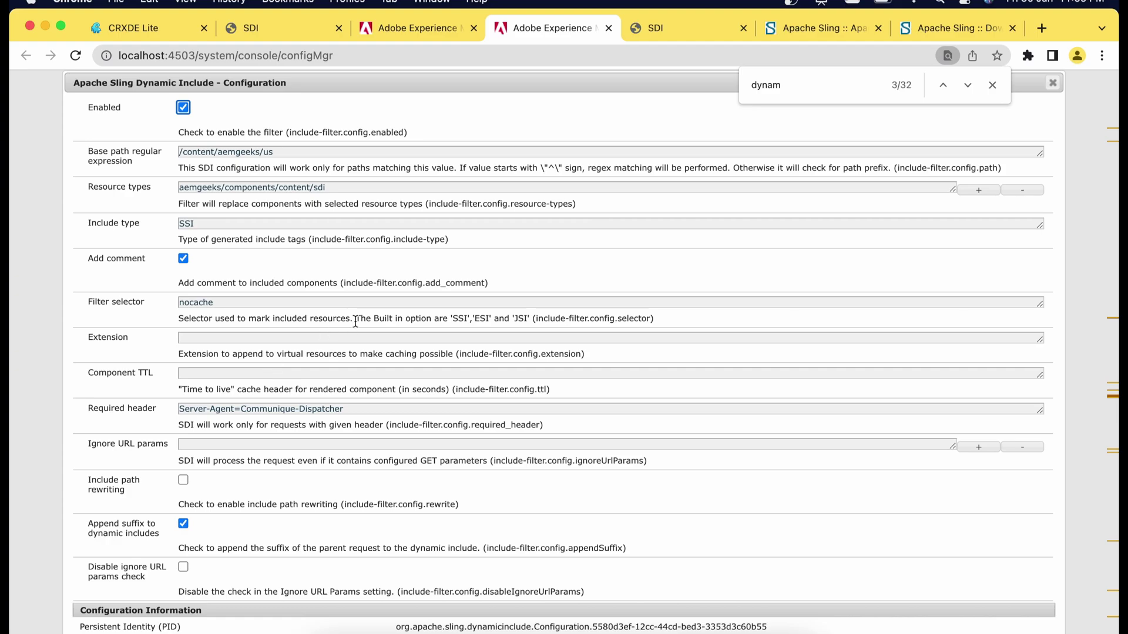
{"action": "scroll", "coordinate": [355, 321], "scroll_direction": "down", "scroll_amount": 2}
{"action": "scroll", "coordinate": [356, 321], "scroll_direction": "up", "scroll_amount": 2}
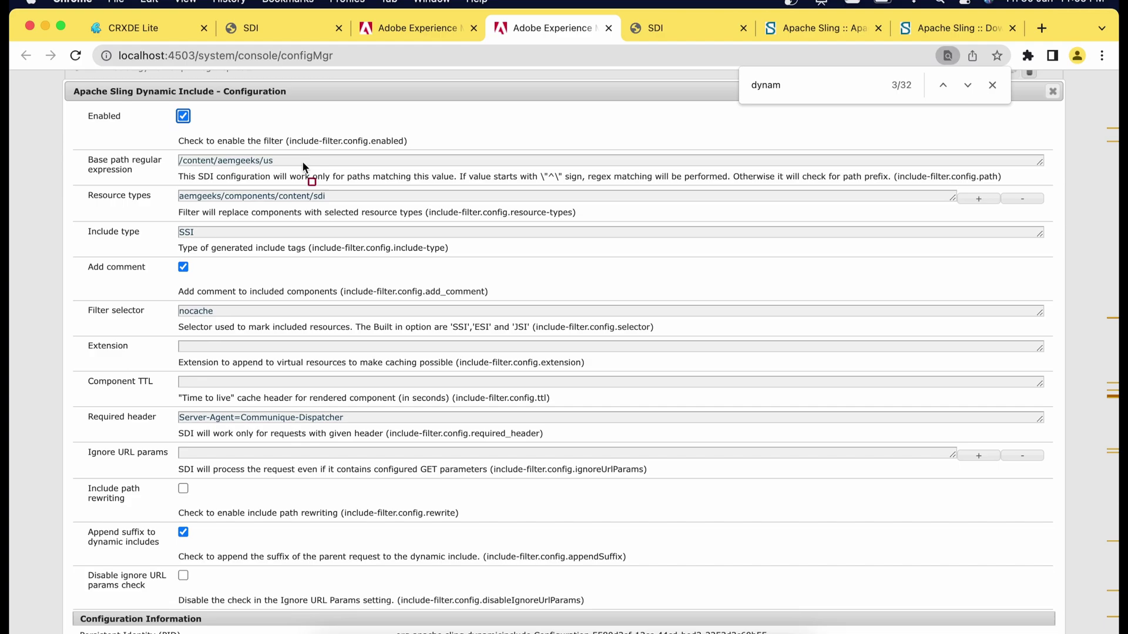
{"action": "left_click_drag", "start_coordinate": [74, 155], "coordinate": [343, 179]}
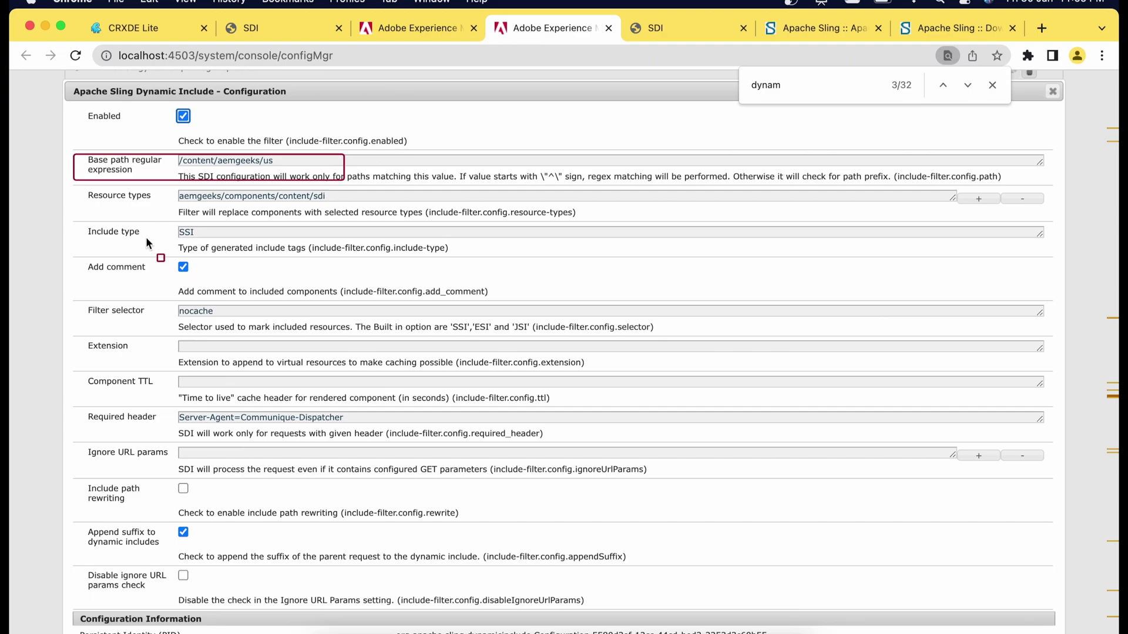
{"action": "left_click_drag", "start_coordinate": [77, 221], "coordinate": [252, 246]}
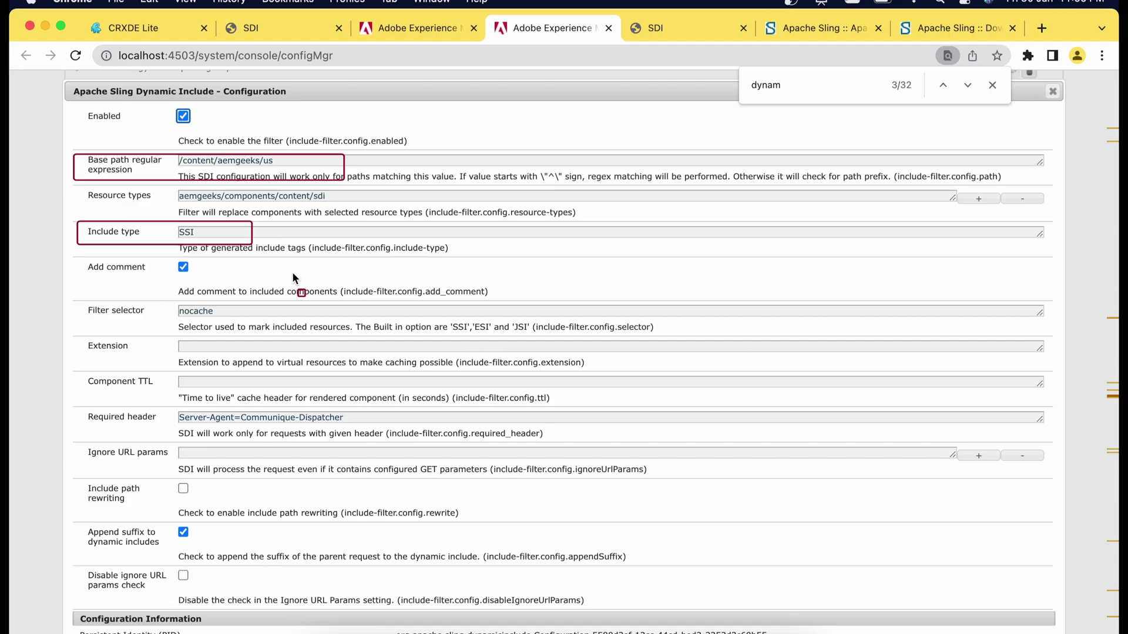
{"action": "left_click_drag", "start_coordinate": [81, 301], "coordinate": [261, 320]}
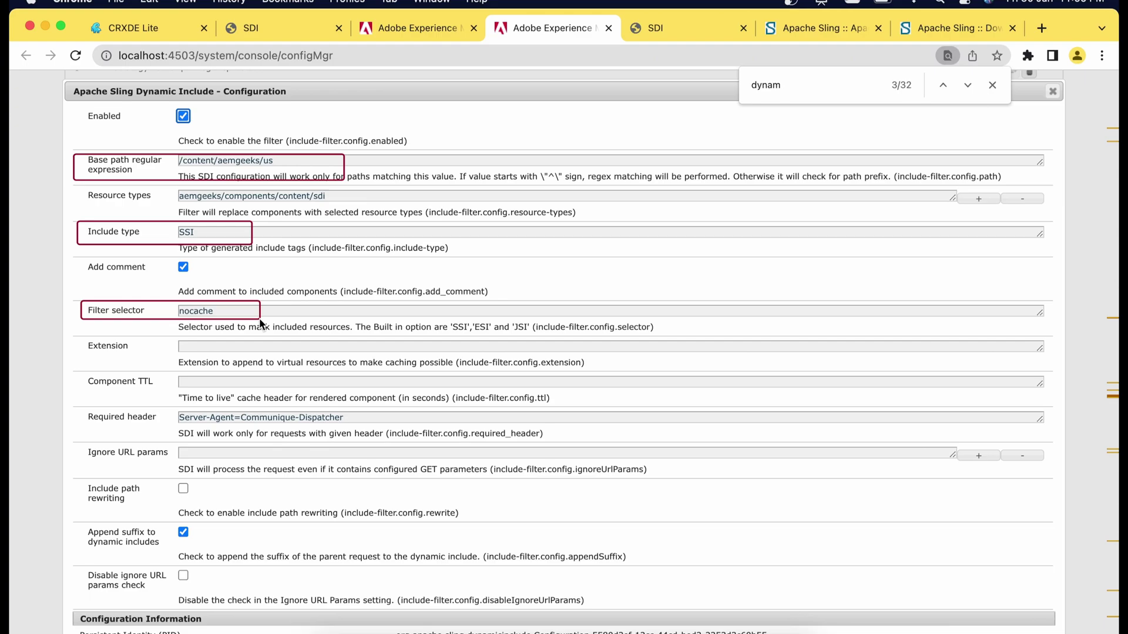
{"action": "left_click", "coordinate": [225, 345]}
{"action": "left_click", "coordinate": [216, 326]}
{"action": "left_click_drag", "start_coordinate": [92, 332], "coordinate": [220, 359]}
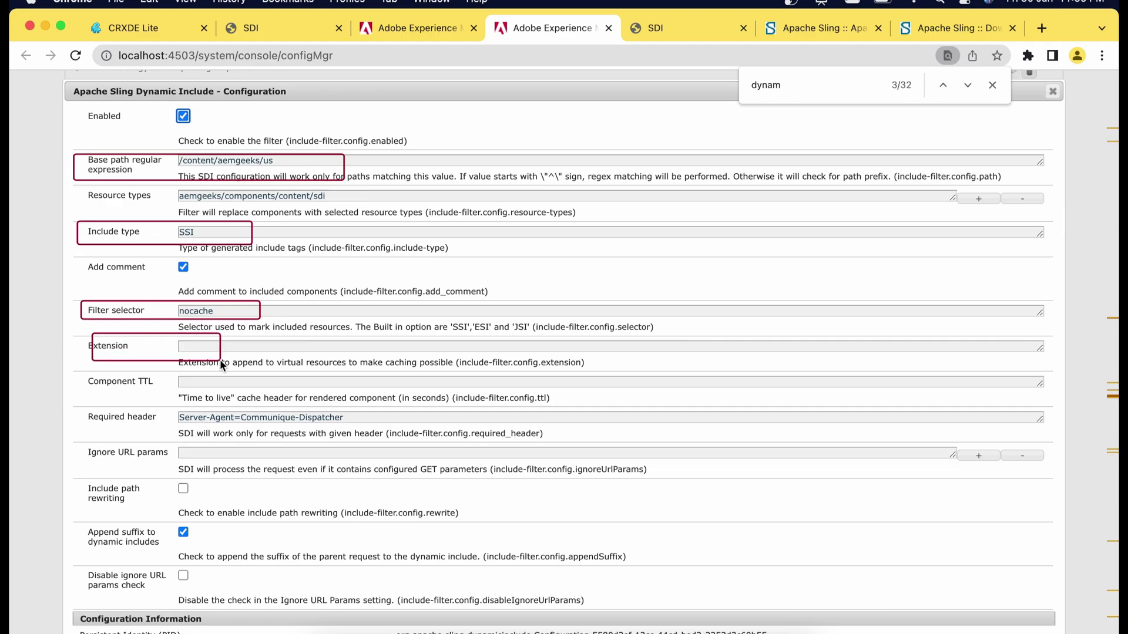
{"action": "left_click", "coordinate": [120, 423]}
{"action": "mouse_move", "coordinate": [80, 373]}
{"action": "left_mouse_down"}
{"action": "mouse_move", "coordinate": [237, 379]}
{"action": "mouse_move", "coordinate": [238, 393]}
{"action": "left_mouse_up"}
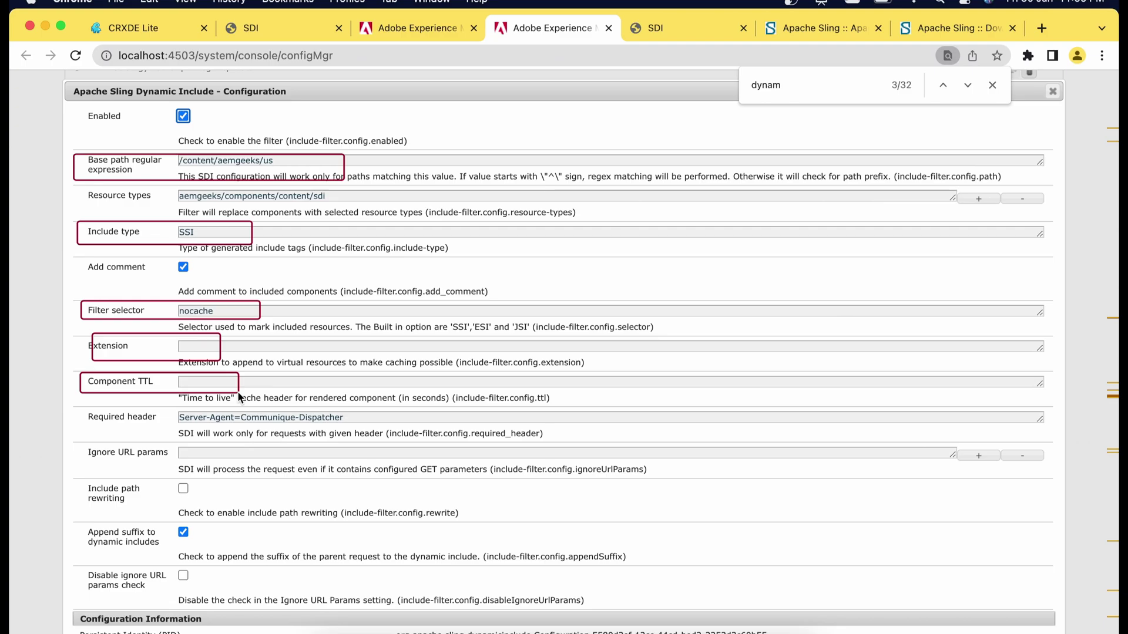
{"action": "mouse_move", "coordinate": [94, 424]}
{"action": "left_mouse_down"}
{"action": "mouse_move", "coordinate": [85, 407]}
{"action": "mouse_move", "coordinate": [389, 416]}
{"action": "mouse_move", "coordinate": [400, 428]}
{"action": "left_mouse_up"}
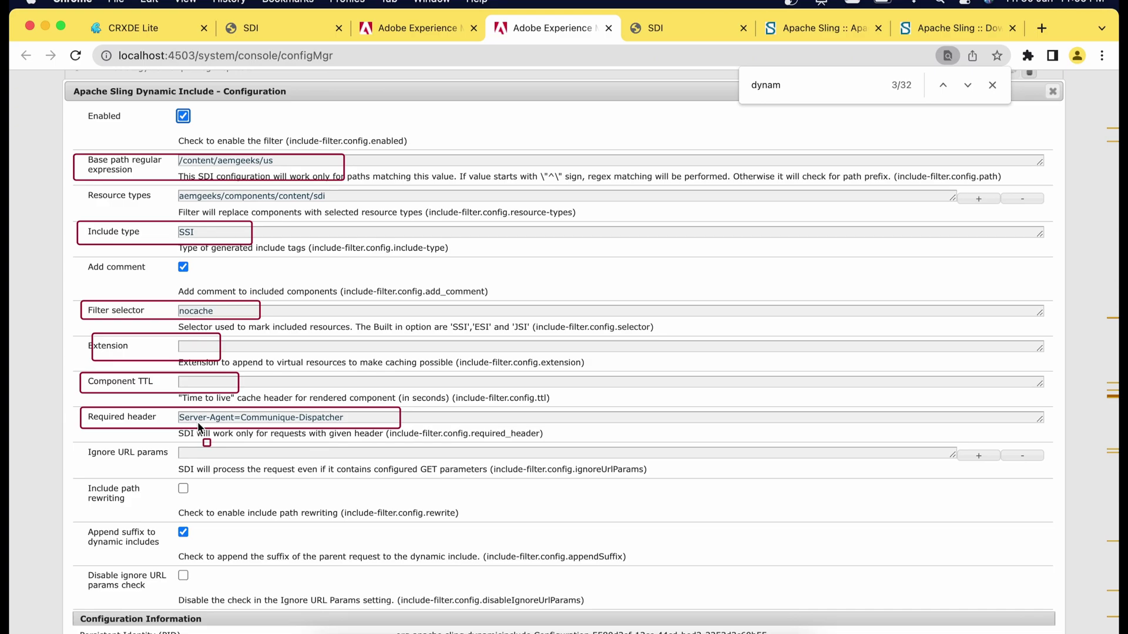
{"action": "left_click_drag", "start_coordinate": [77, 439], "coordinate": [208, 468]}
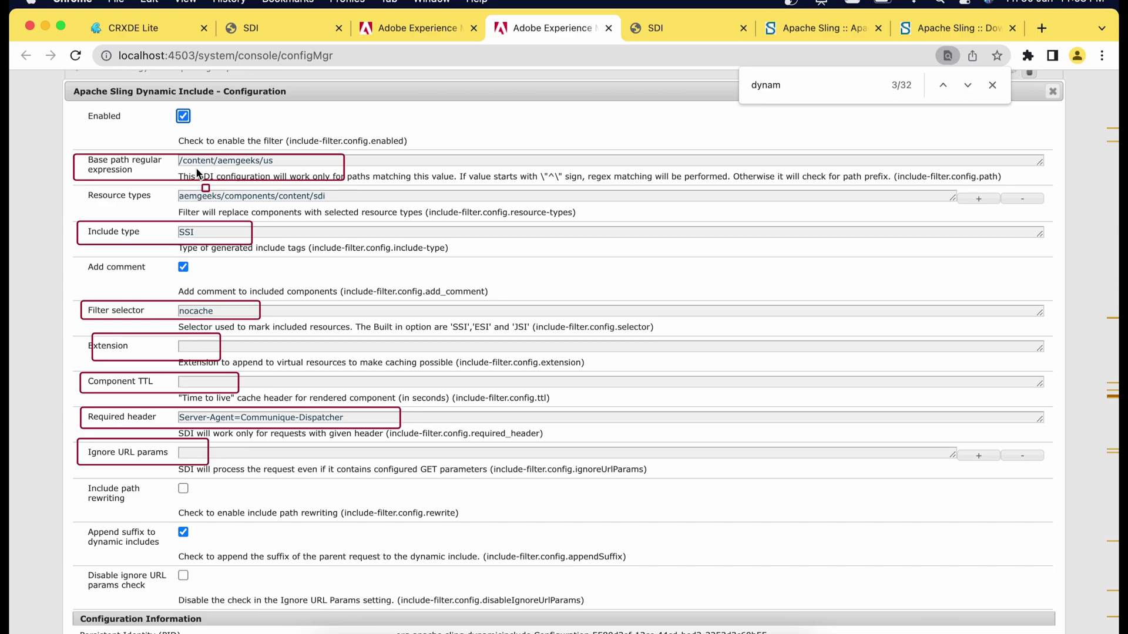
{"action": "key", "text": "Escape"}
{"action": "key", "text": "Escape"}
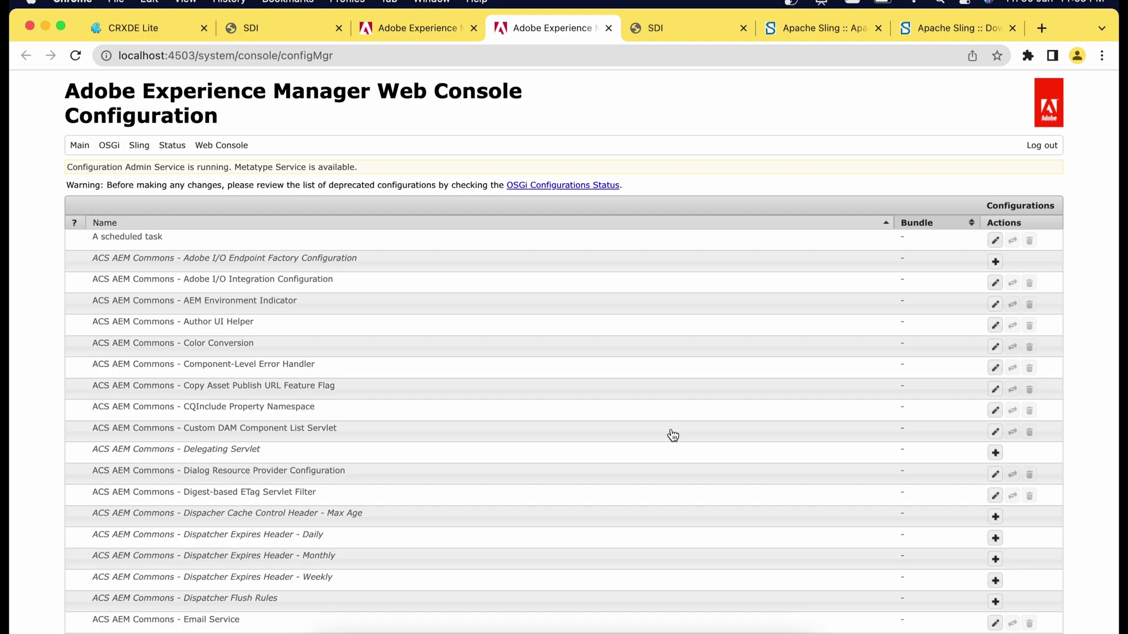
- Switch to Finder and open httpd.conf from the apache2 folder in Brackets
{"action": "key", "text": "super+Tab"}
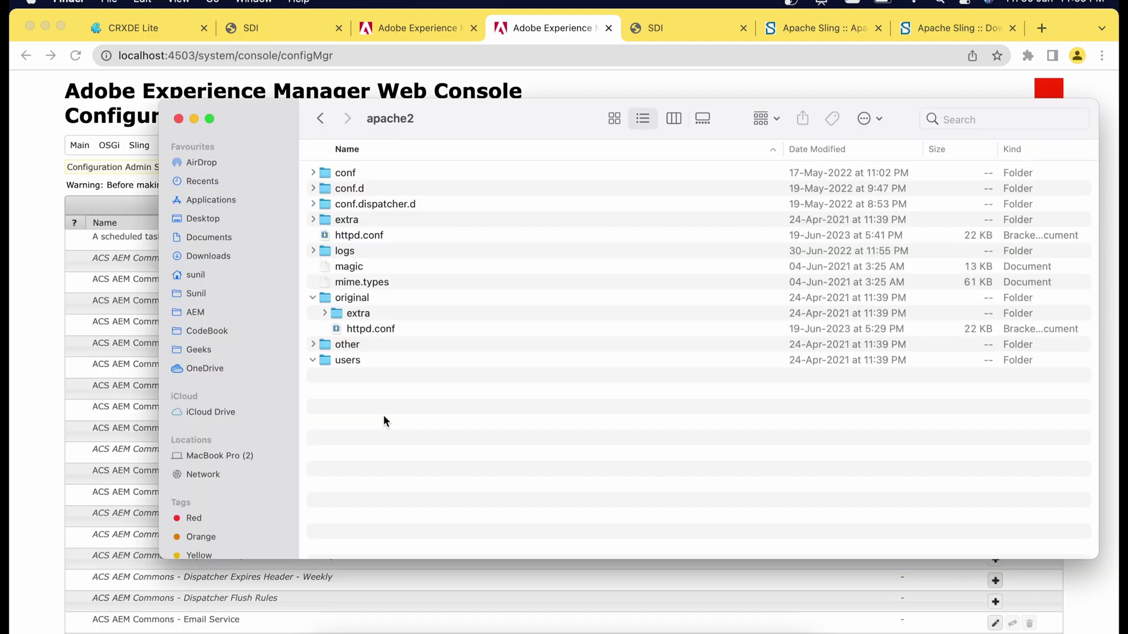
{"action": "left_click", "coordinate": [354, 235]}
{"action": "right_click", "coordinate": [354, 235]}
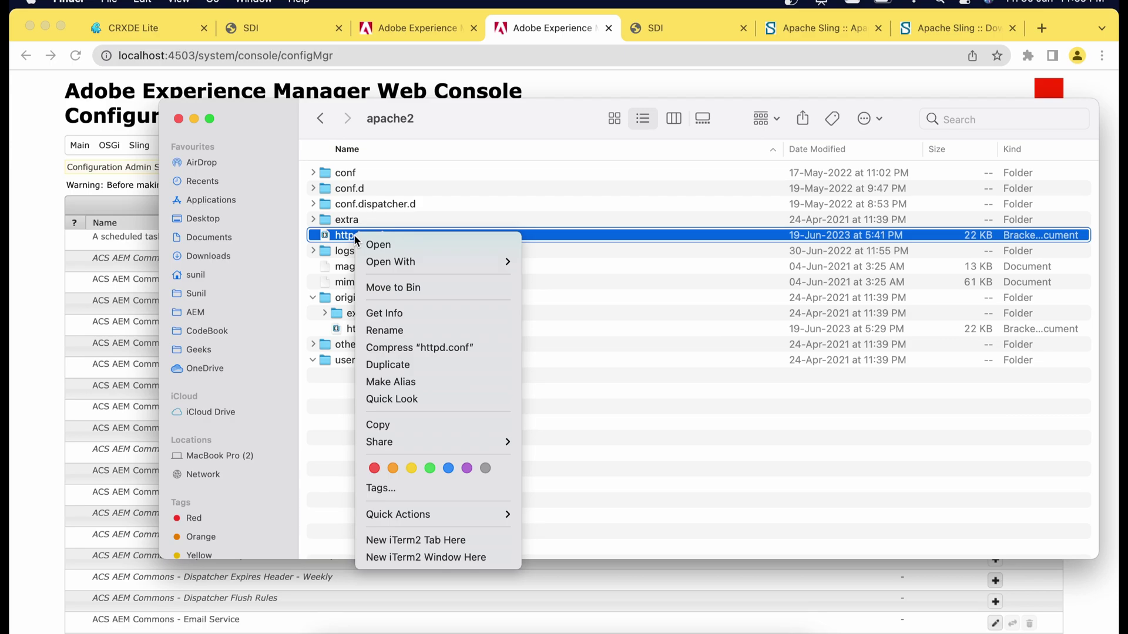
{"action": "left_click", "coordinate": [342, 241]}
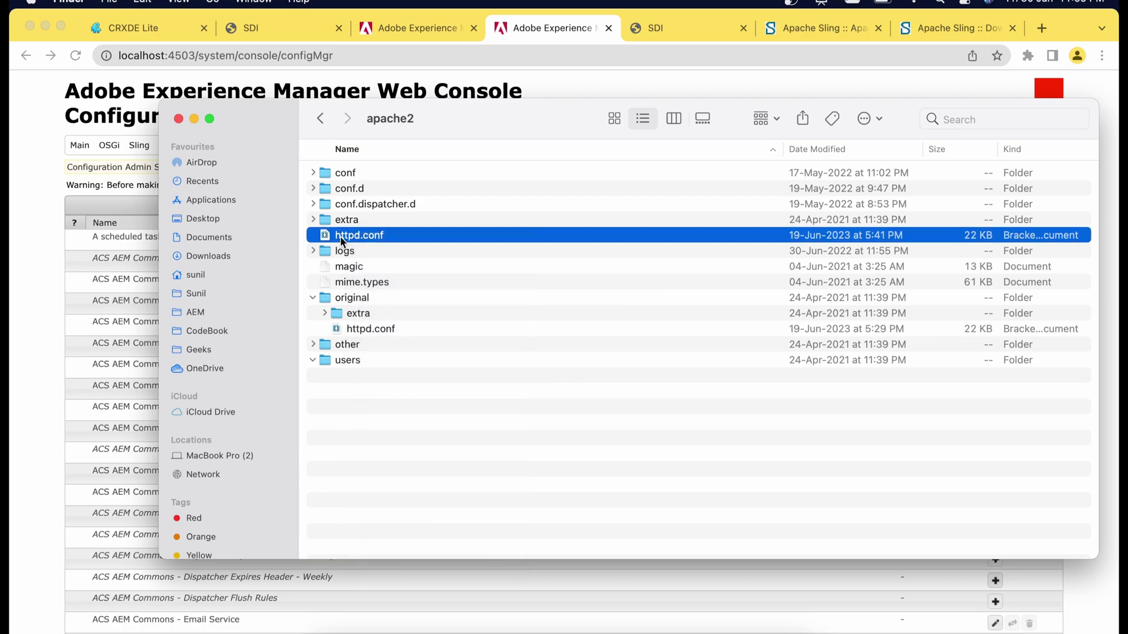
{"action": "right_click", "coordinate": [358, 237]}
{"action": "mouse_move", "coordinate": [412, 261]}
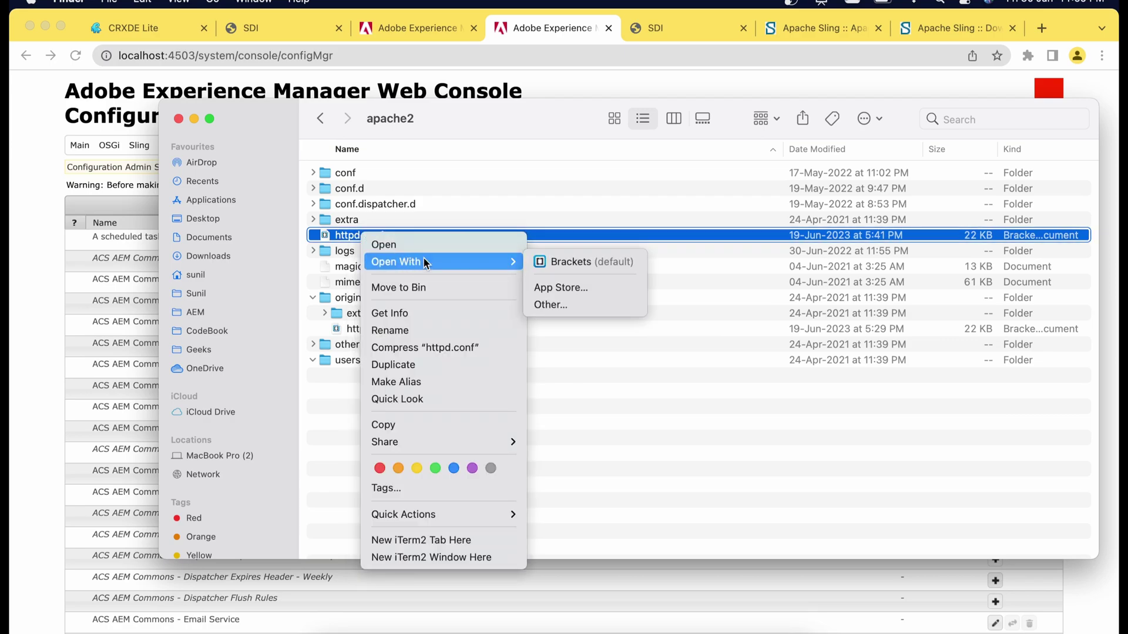
{"action": "left_click", "coordinate": [551, 261]}
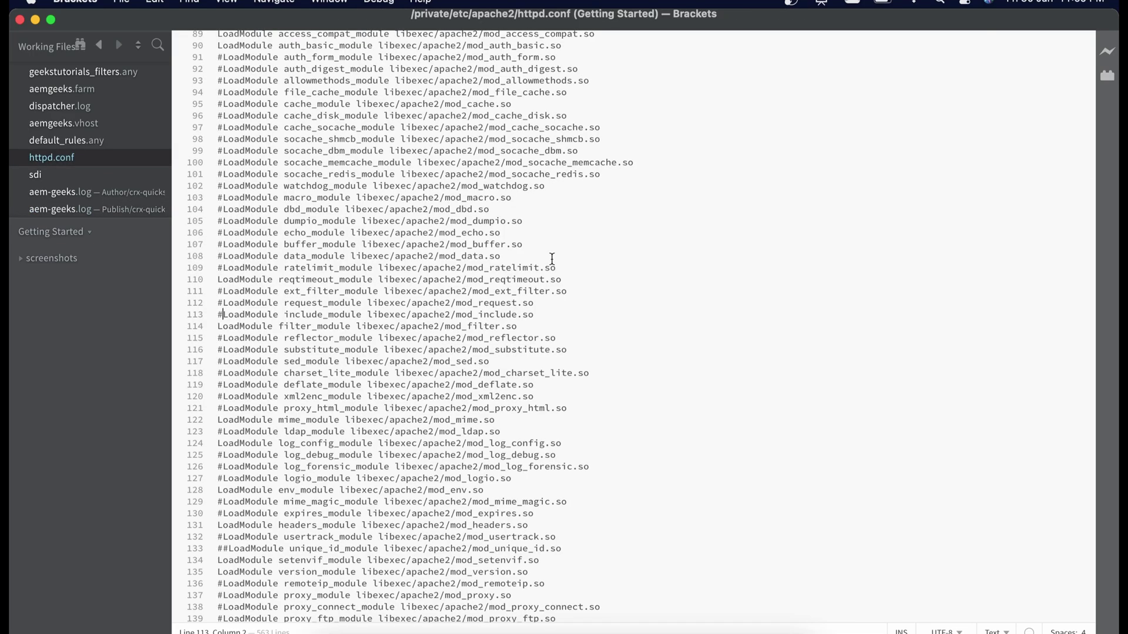
- Search httpd.conf for "mod_in" and select the include_module load directive without its leading comment sign
{"action": "key", "text": "super+f"}
{"action": "type", "text": "m"}
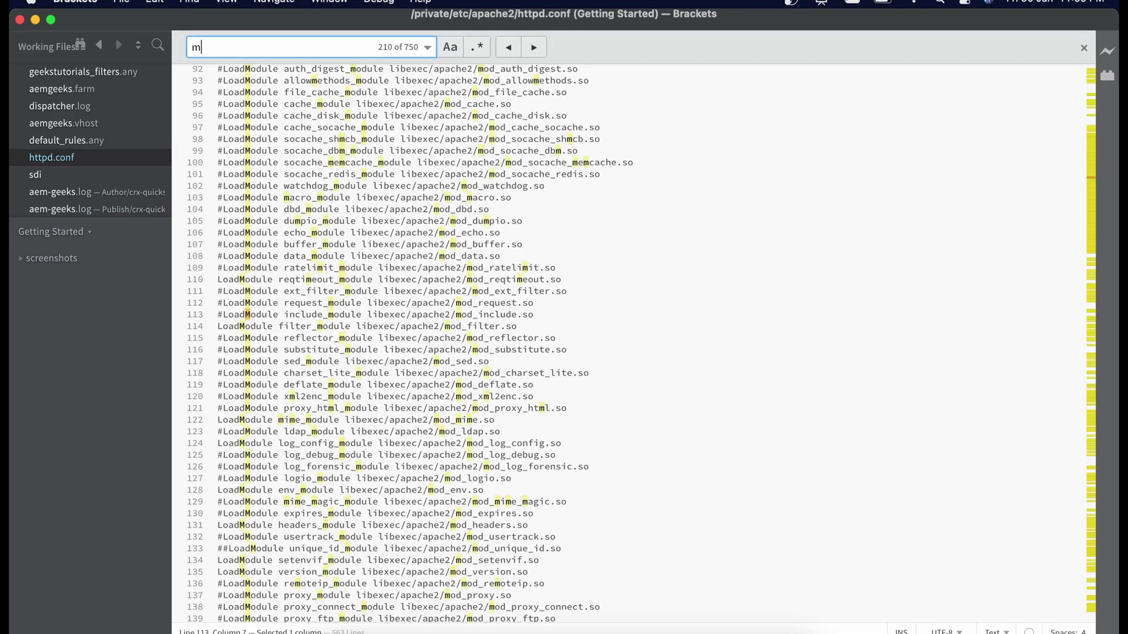
{"action": "type", "text": "od_in"}
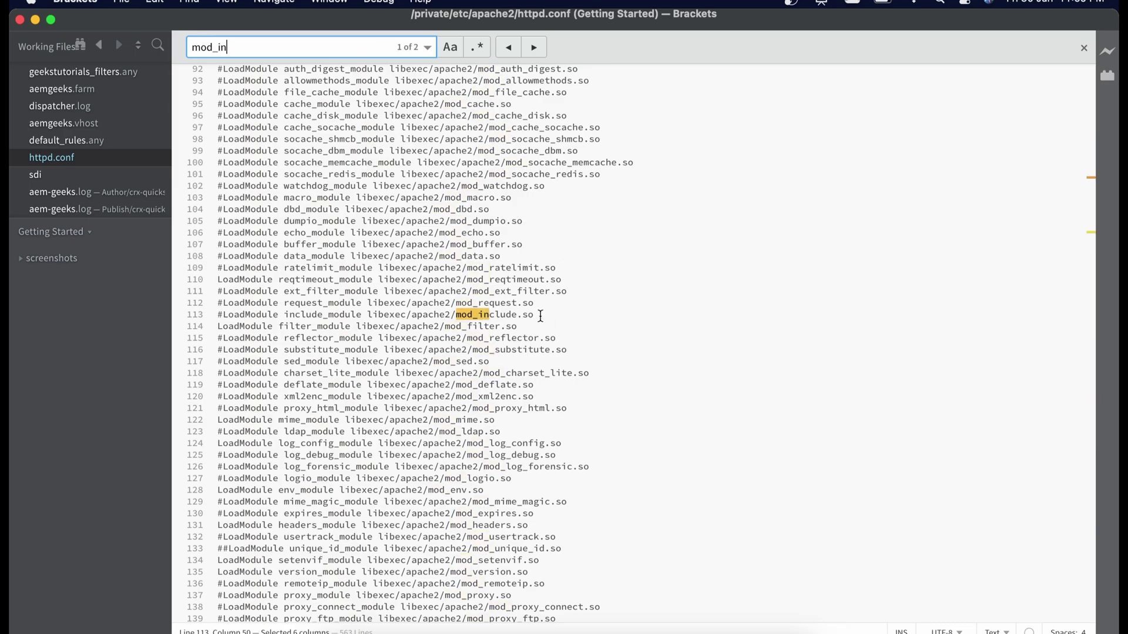
{"action": "left_click_drag", "start_coordinate": [540, 316], "coordinate": [221, 315]}
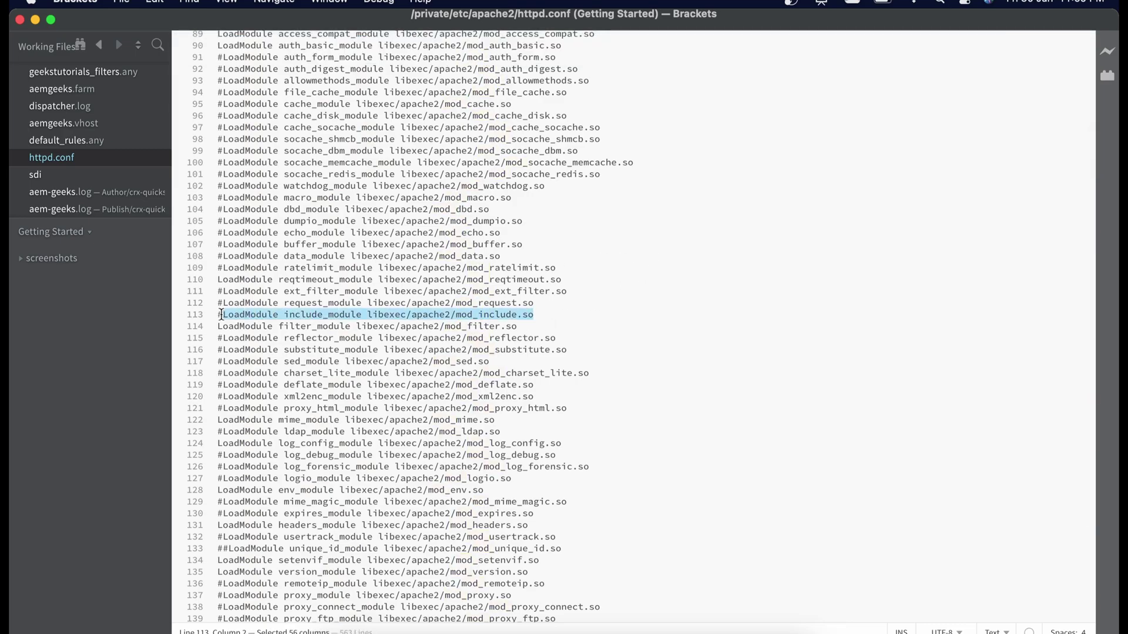
- Uncomment the include_module load directive for mod_include.so in httpd.conf and save the file
{"action": "left_click", "coordinate": [221, 316]}
{"action": "key", "text": "BackSpace"}
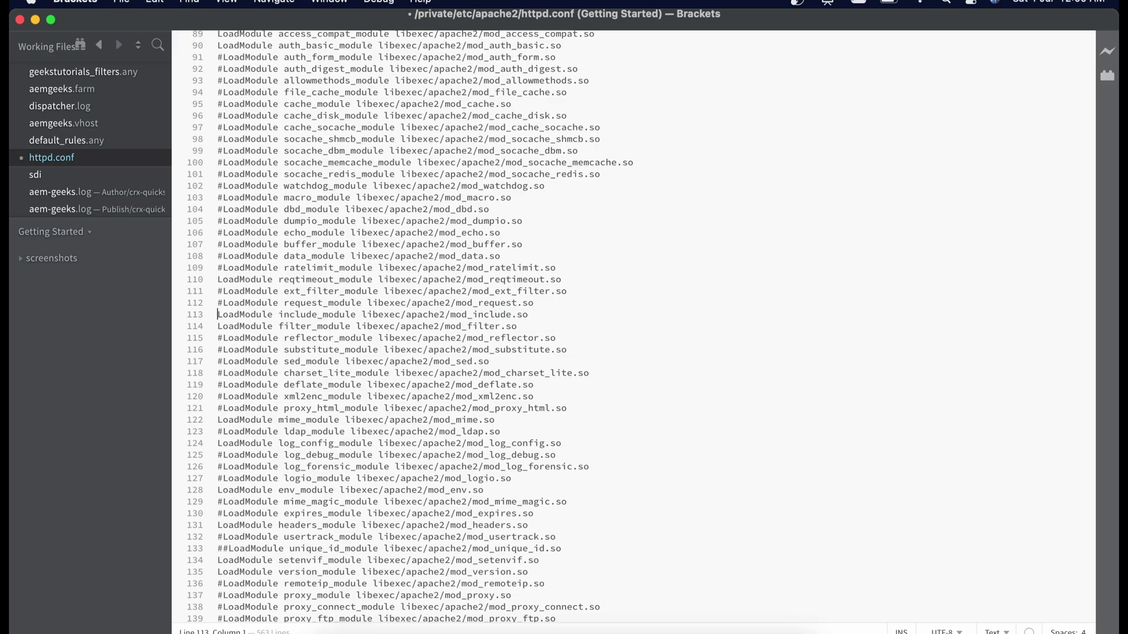
{"action": "key", "text": "super+s"}
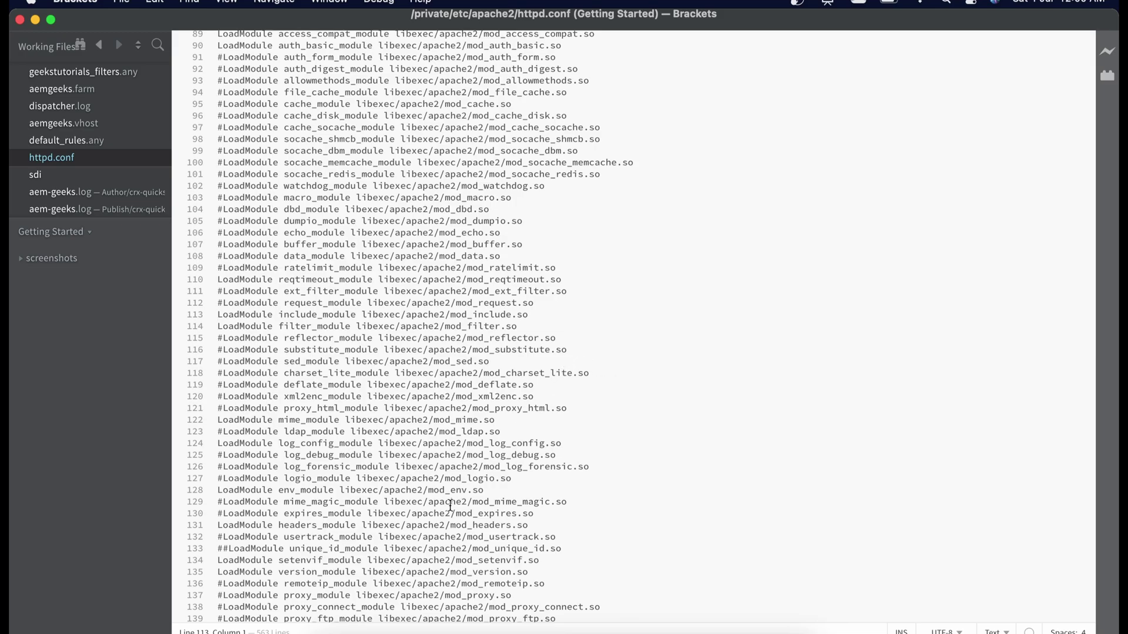
- Switch to Finder and open aemgeeks.vhost from the conf.d/available_vhosts folder in Brackets
{"action": "left_click", "coordinate": [330, 632]}
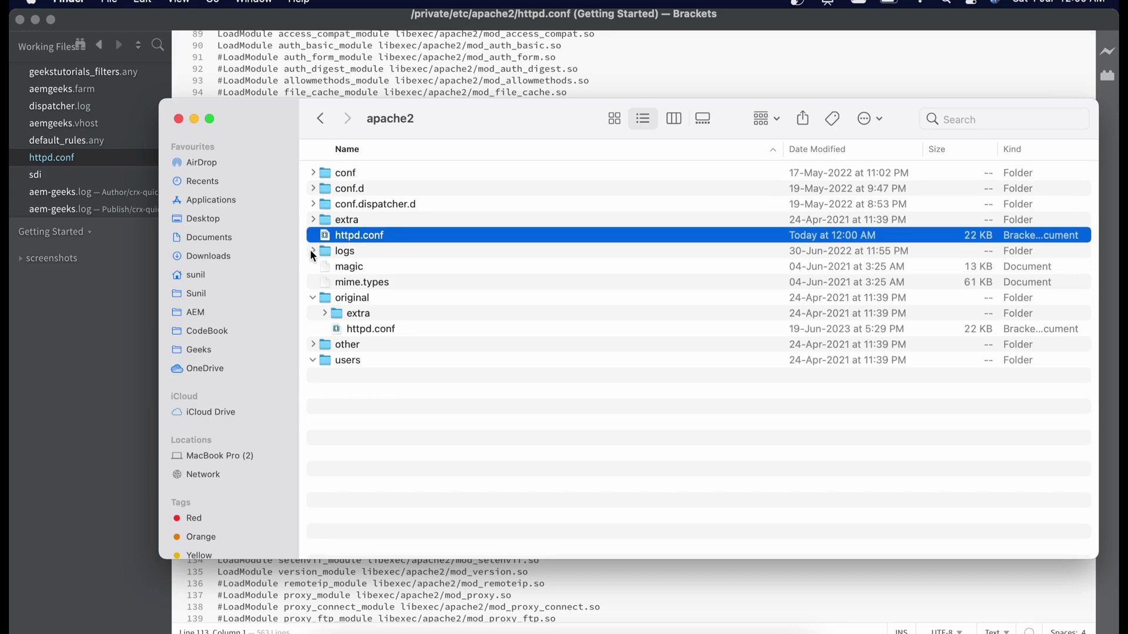
{"action": "left_click", "coordinate": [314, 187]}
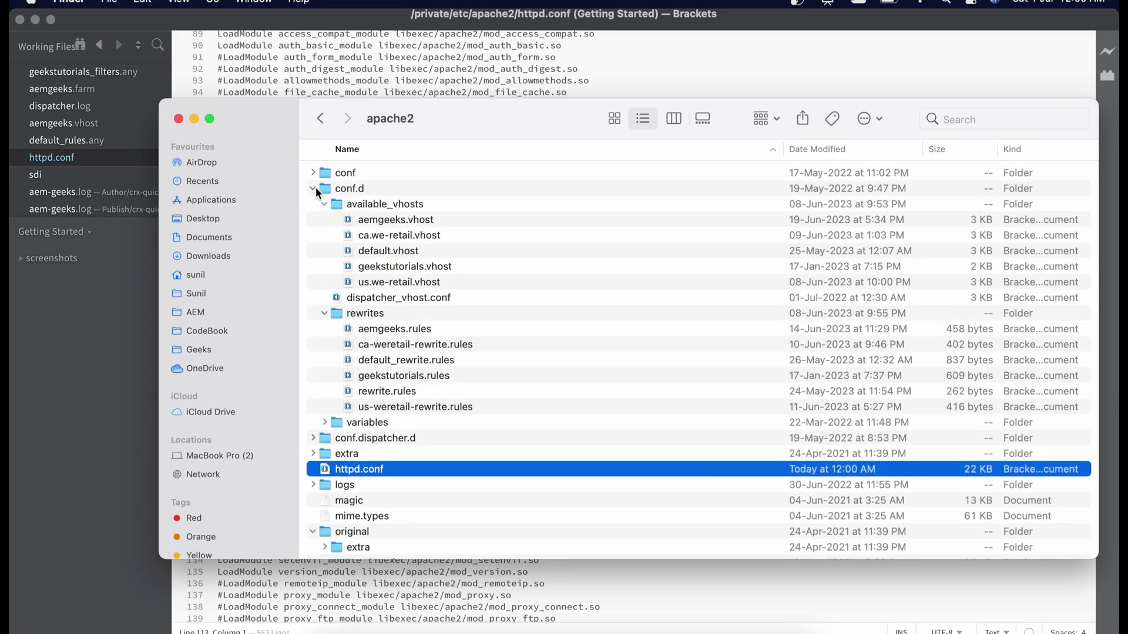
{"action": "left_click", "coordinate": [408, 225]}
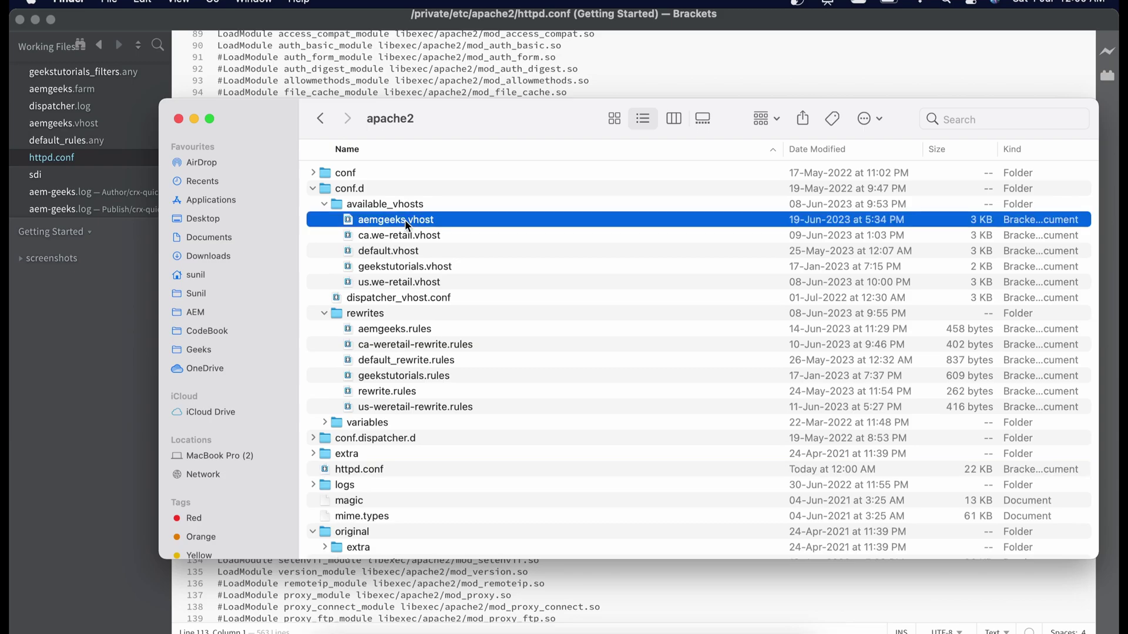
{"action": "right_click", "coordinate": [393, 226]}
{"action": "mouse_move", "coordinate": [446, 247]}
{"action": "left_click", "coordinate": [603, 246]}
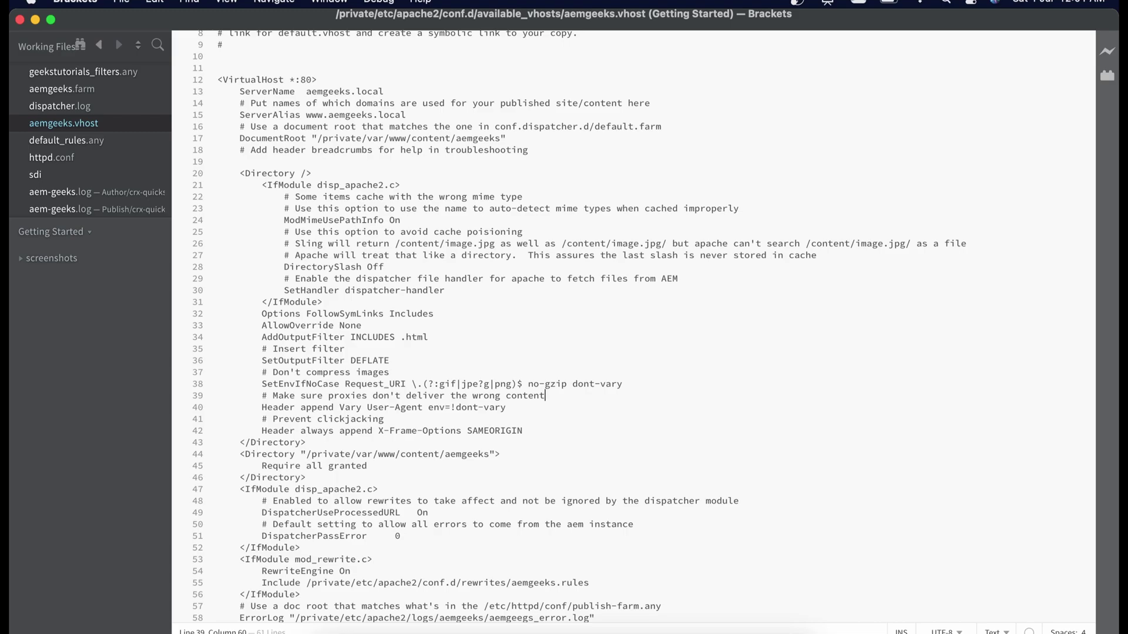
- Review the VirtualHost section of aemgeeks.vhost, including its root Directory block, dispatcher IfModule block and the Directory block for /private/var/www/content/aemgeeks
{"action": "double_click", "coordinate": [243, 79]}
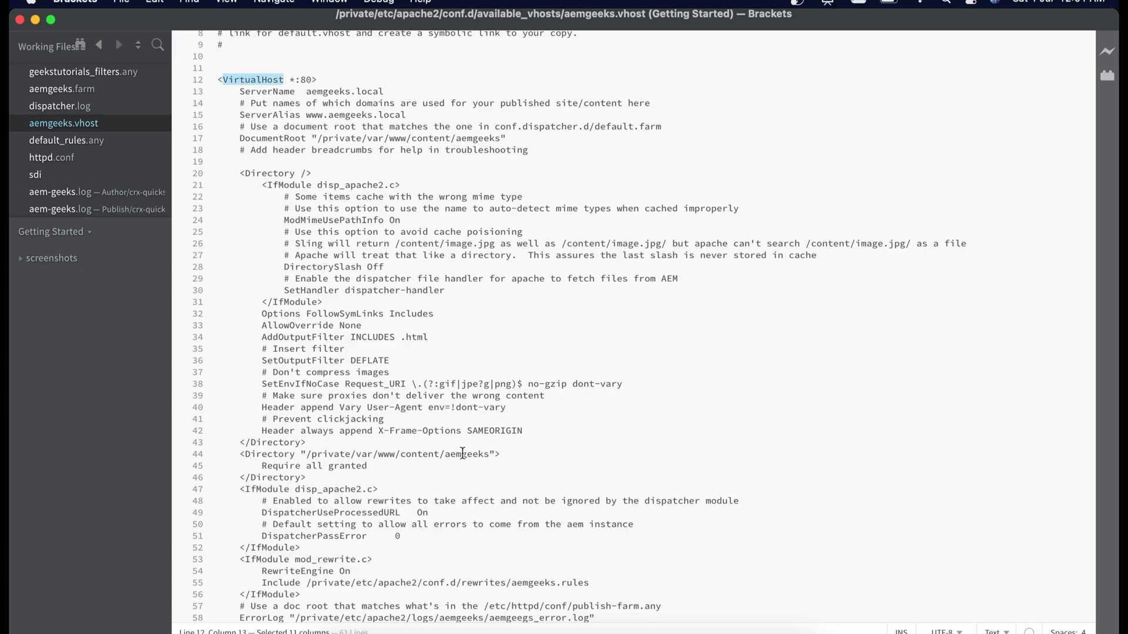
{"action": "scroll", "coordinate": [462, 452], "scroll_direction": "down", "scroll_amount": 2}
{"action": "scroll", "coordinate": [559, 448], "scroll_direction": "up", "scroll_amount": 5}
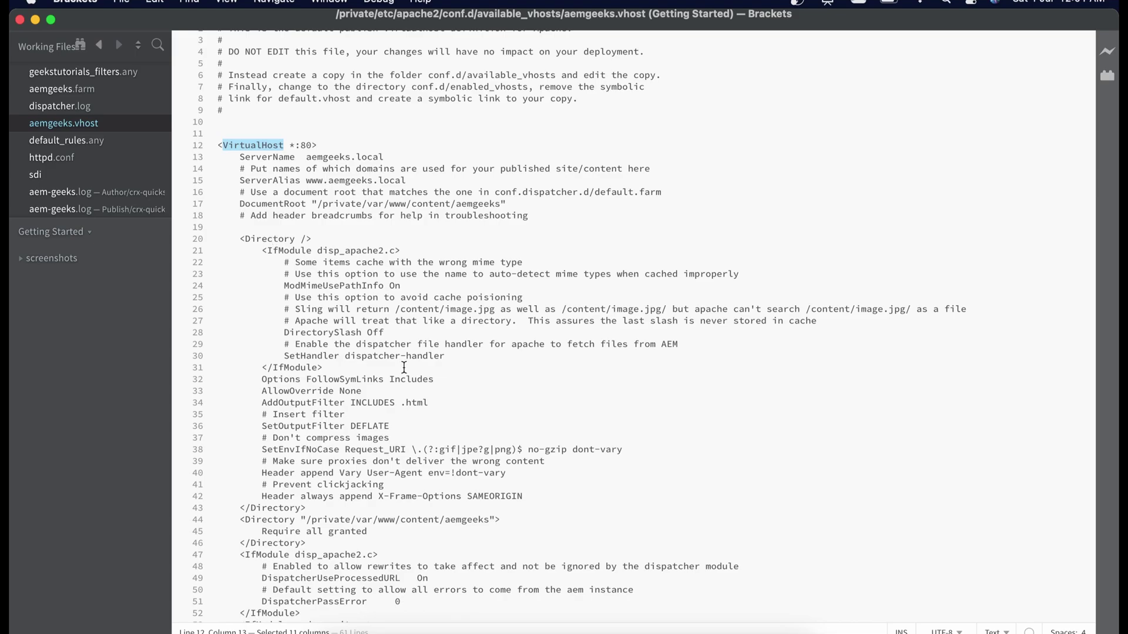
{"action": "scroll", "coordinate": [404, 367], "scroll_direction": "down", "scroll_amount": 1}
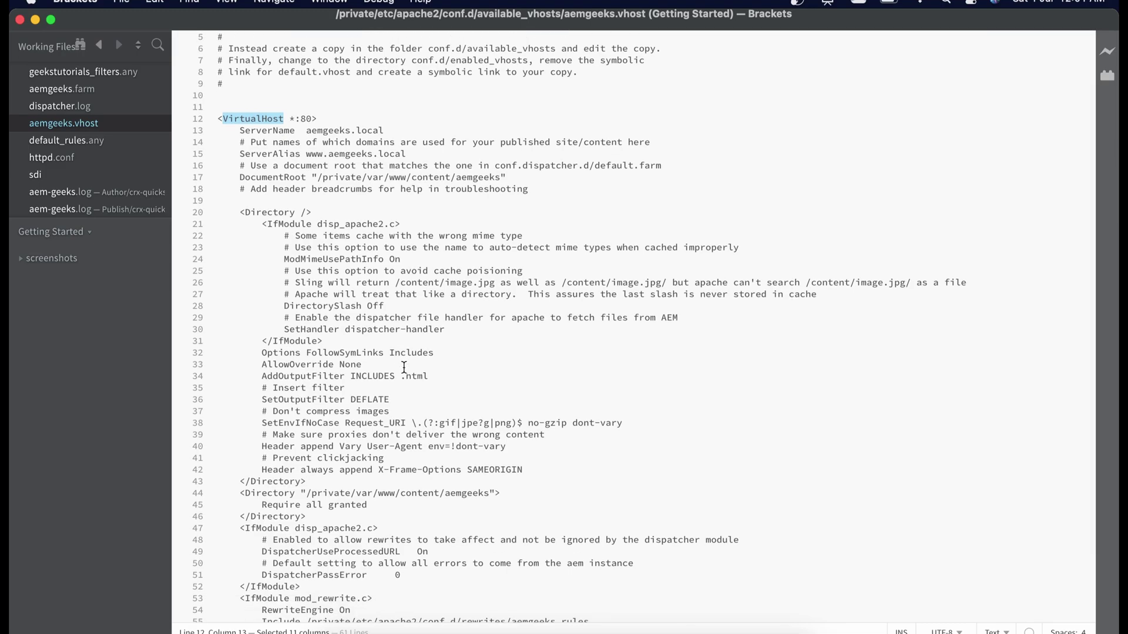
{"action": "scroll", "coordinate": [404, 368], "scroll_direction": "down", "scroll_amount": 1}
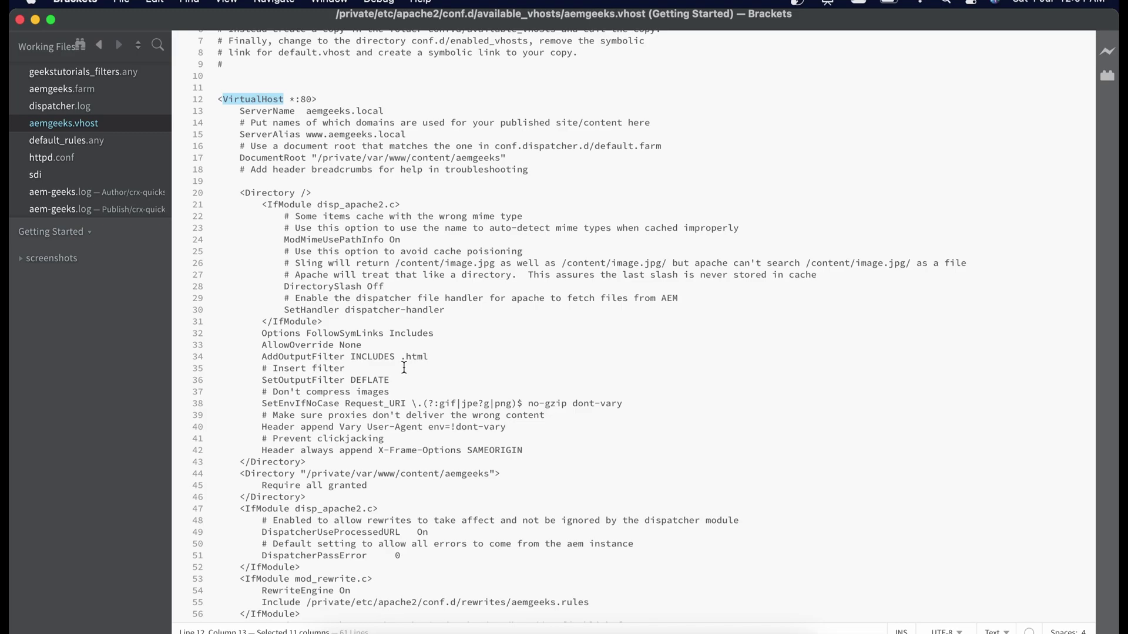
{"action": "double_click", "coordinate": [279, 194]}
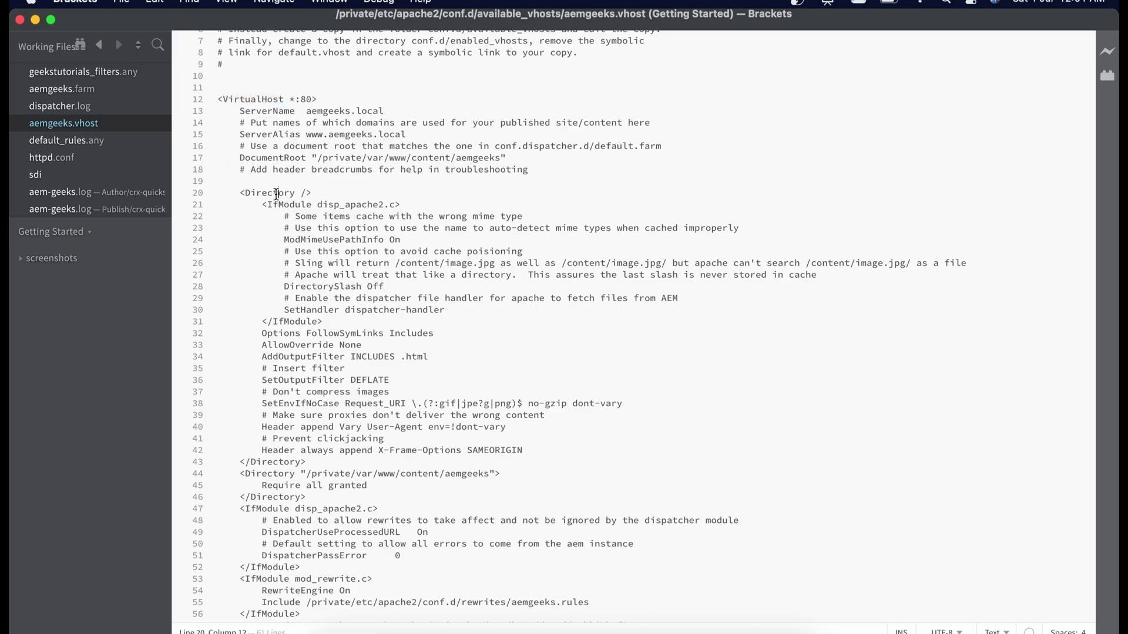
{"action": "double_click", "coordinate": [286, 202]}
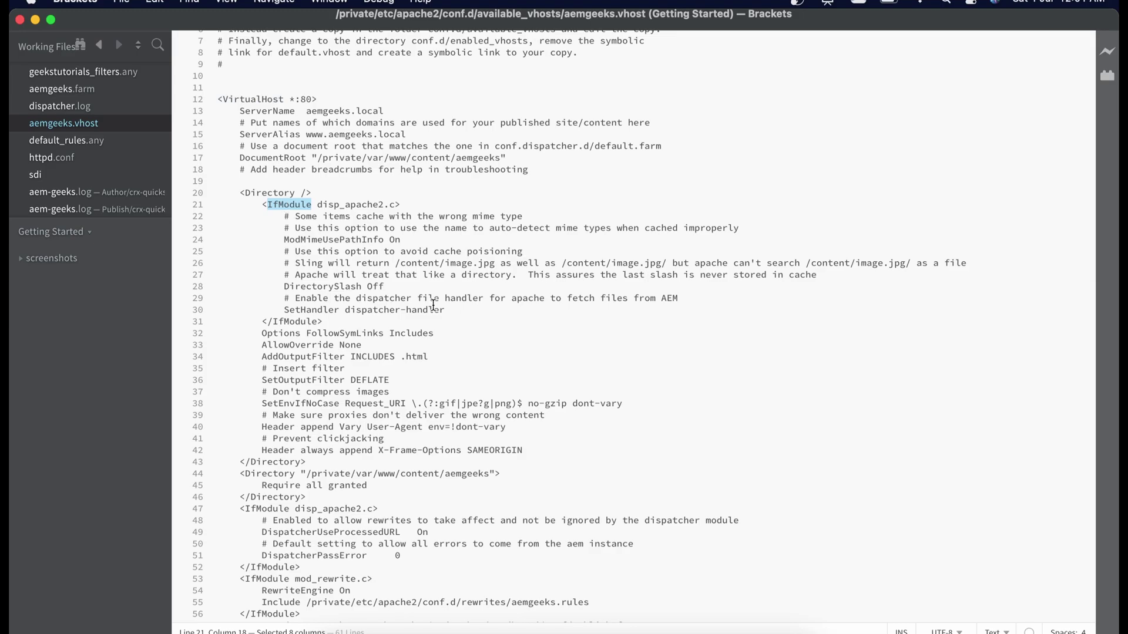
{"action": "scroll", "coordinate": [433, 305], "scroll_direction": "down", "scroll_amount": 2}
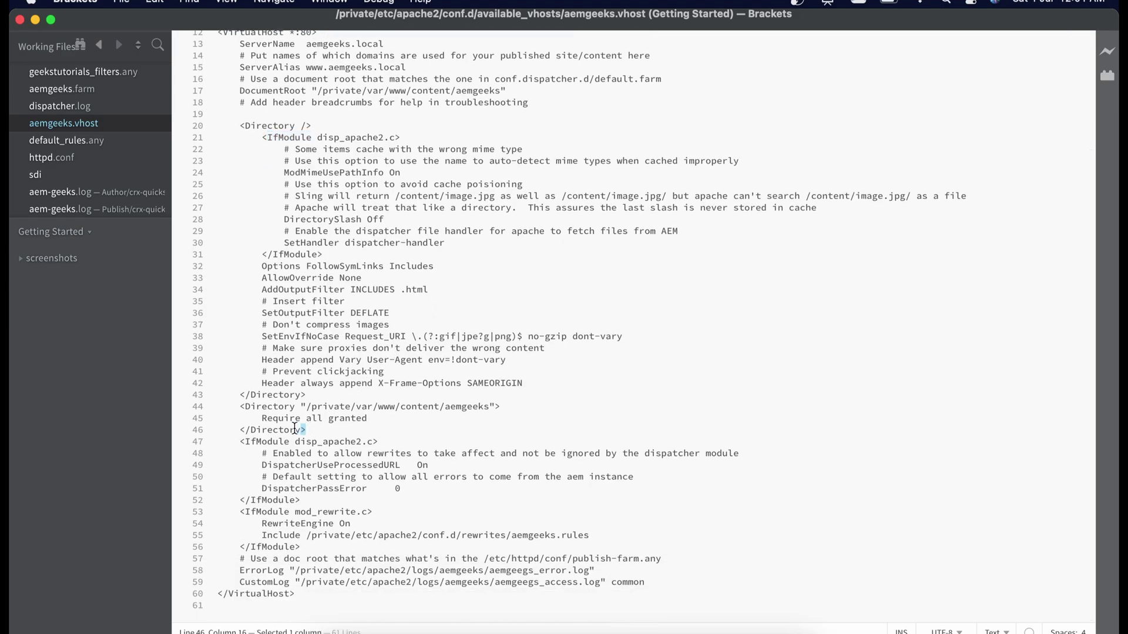
{"action": "left_click_drag", "start_coordinate": [308, 429], "coordinate": [216, 409]}
{"action": "left_click", "coordinate": [378, 401]}
{"action": "left_click_drag", "start_coordinate": [307, 407], "coordinate": [488, 409]}
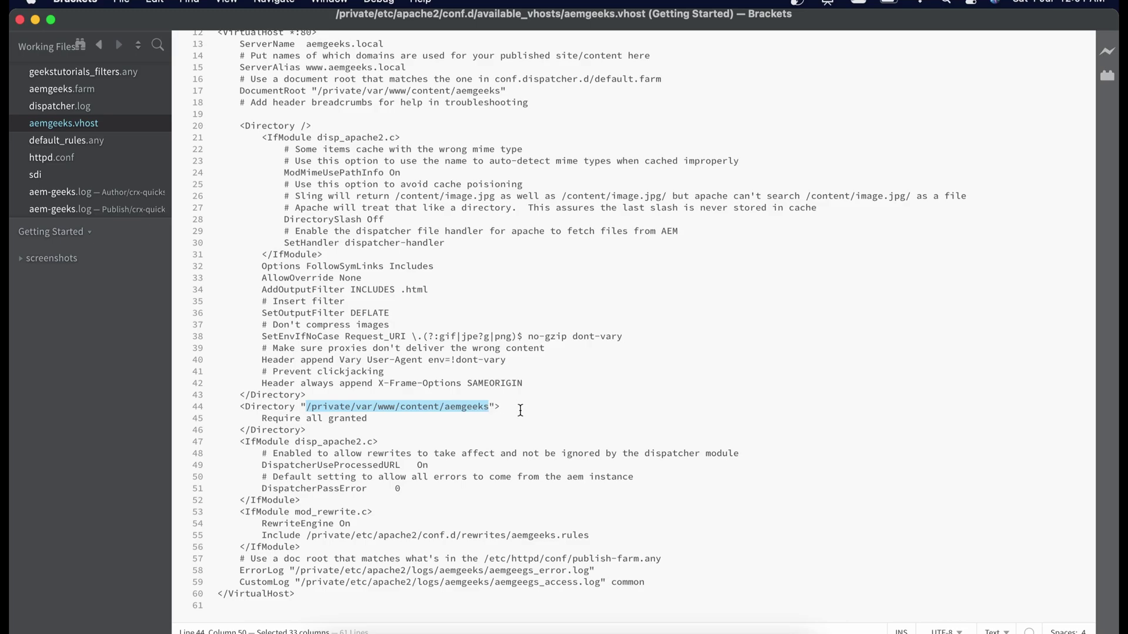
- Add "Options FollowSymLinks Includes", "AllowOverride None" and "AddOutputFilter INCLUDES .html" to the /private/var/www/content/aemgeeks Directory block, and save the file
{"action": "left_click", "coordinate": [516, 407]}
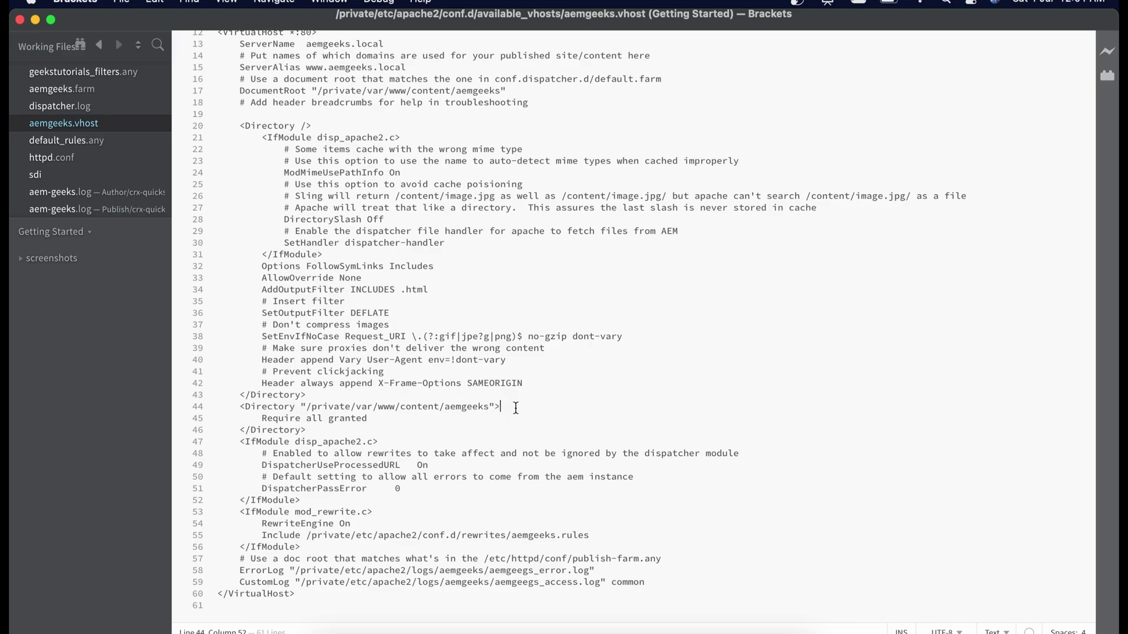
{"action": "key", "text": "Return"}
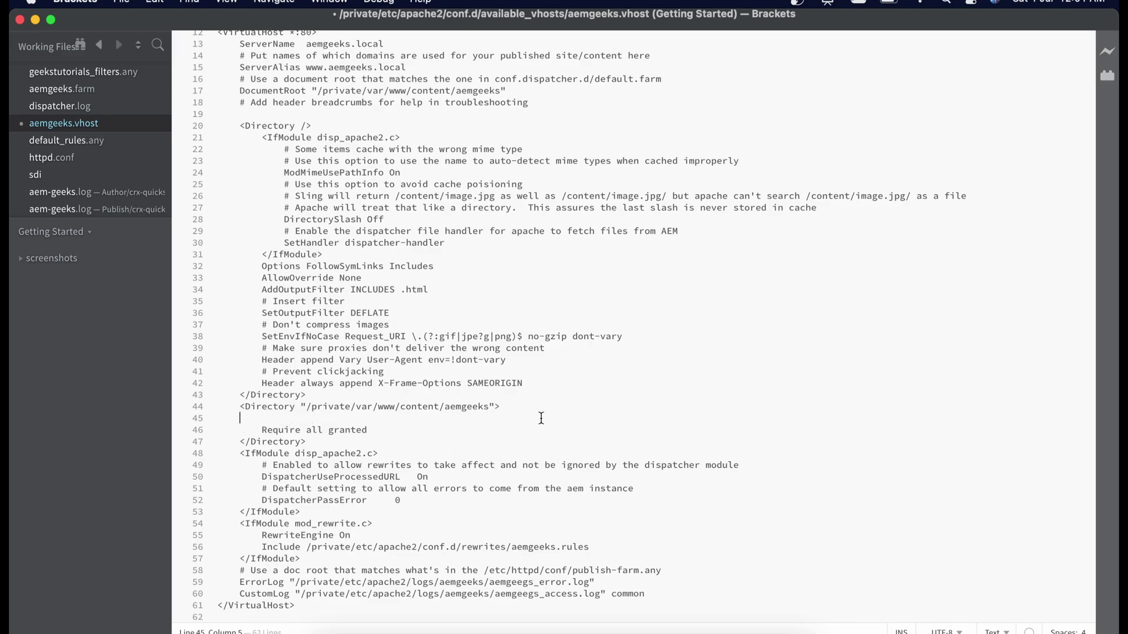
{"action": "type", "text": "Options FollowSymLinks Includes         AllowOverride None         AddOutputFilter INCLUDES .html"}
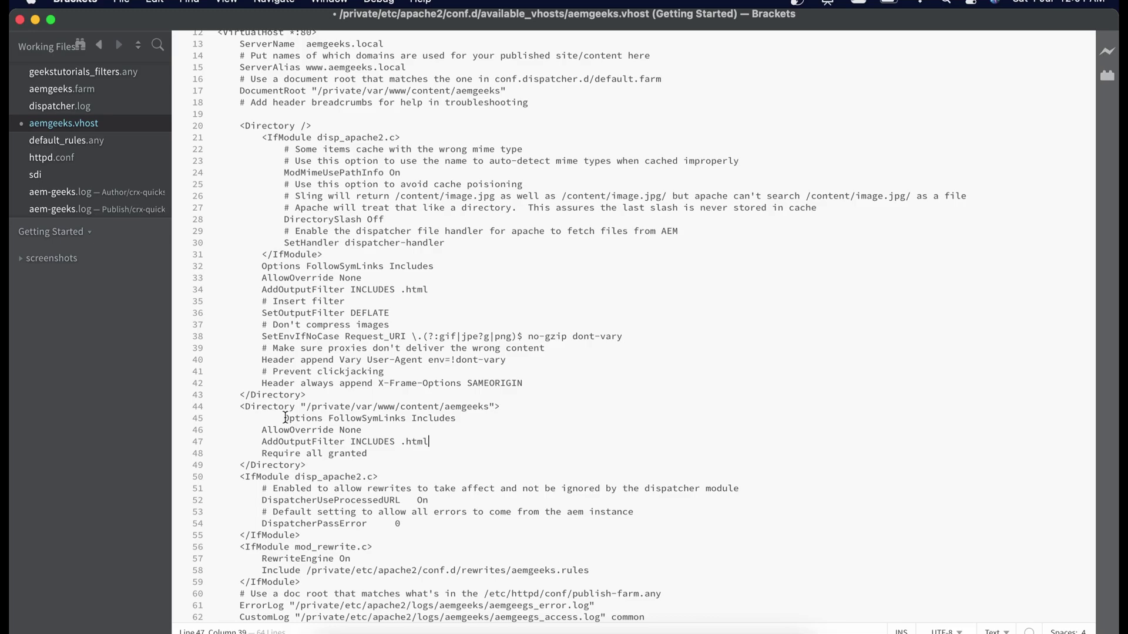
{"action": "key", "text": "BackSpace"}
{"action": "left_click", "coordinate": [444, 416]}
{"action": "left_click_drag", "start_coordinate": [444, 416], "coordinate": [317, 418]}
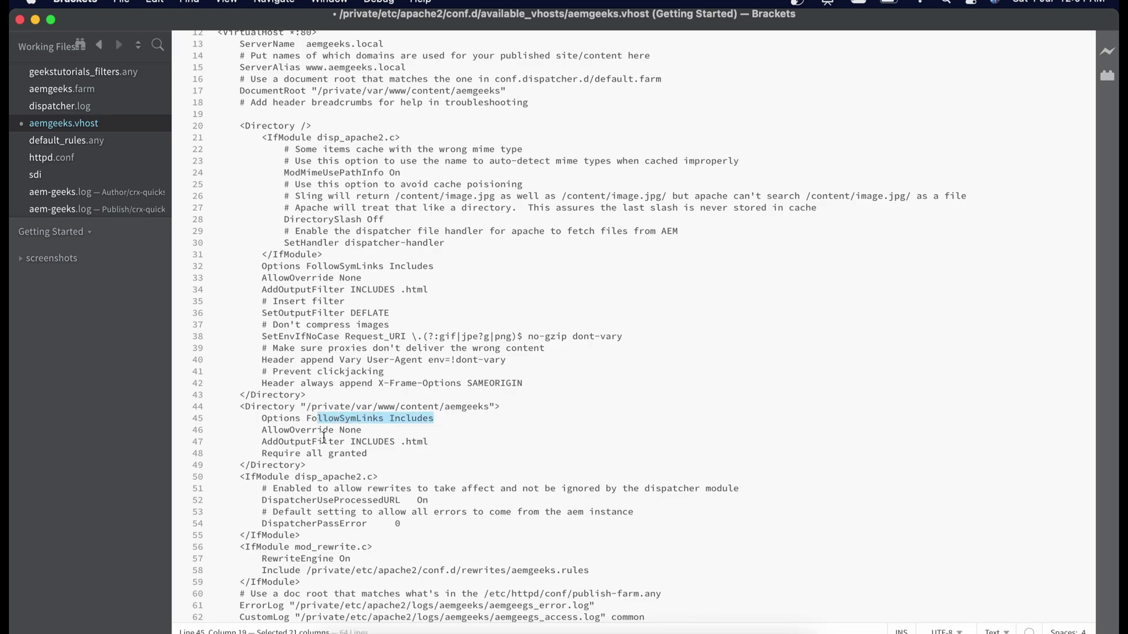
{"action": "left_click", "coordinate": [261, 441]}
{"action": "left_click_drag", "start_coordinate": [262, 442], "coordinate": [351, 441]}
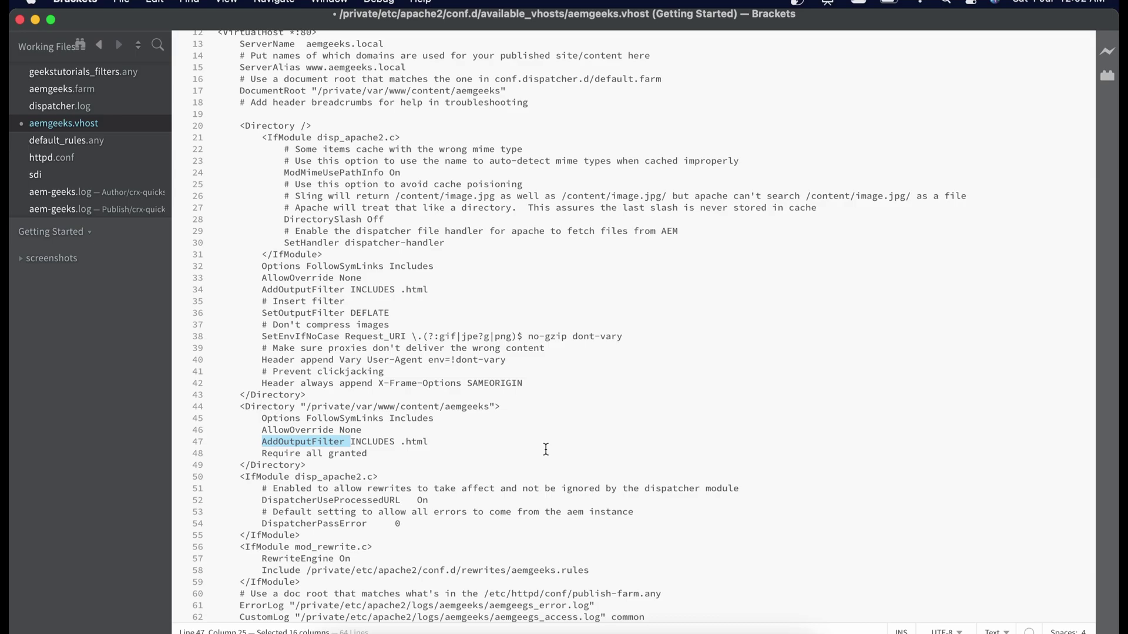
{"action": "key", "text": "super+s"}
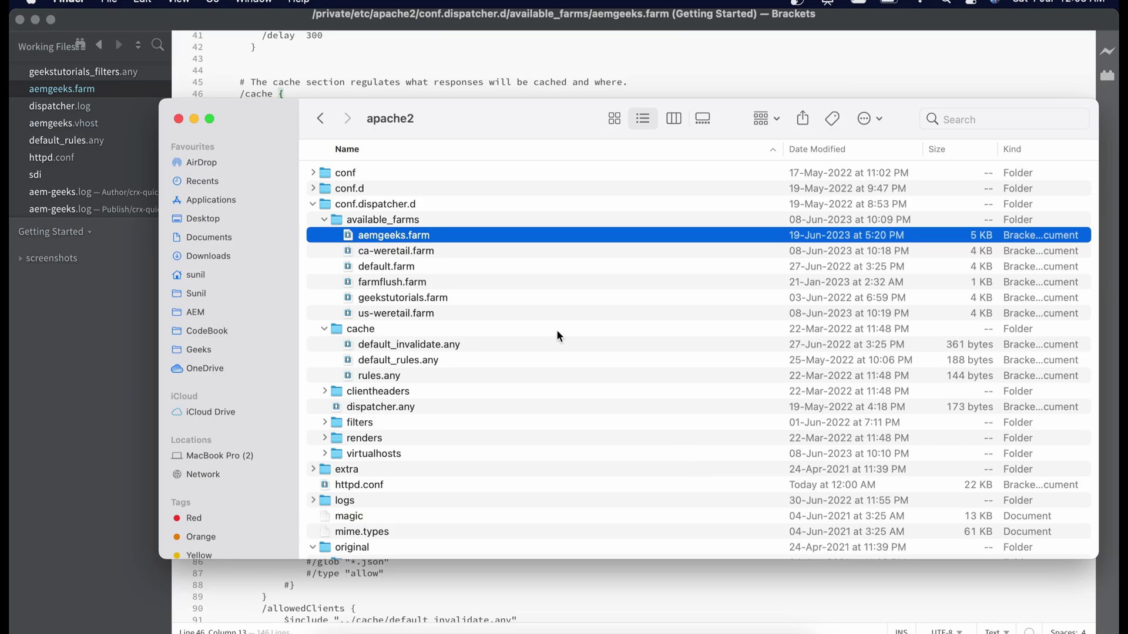
- Open aemgeeks.farm from the conf.dispatcher.d/available_farms folder in Brackets
{"action": "scroll", "coordinate": [421, 241], "scroll_direction": "down", "scroll_amount": 1}
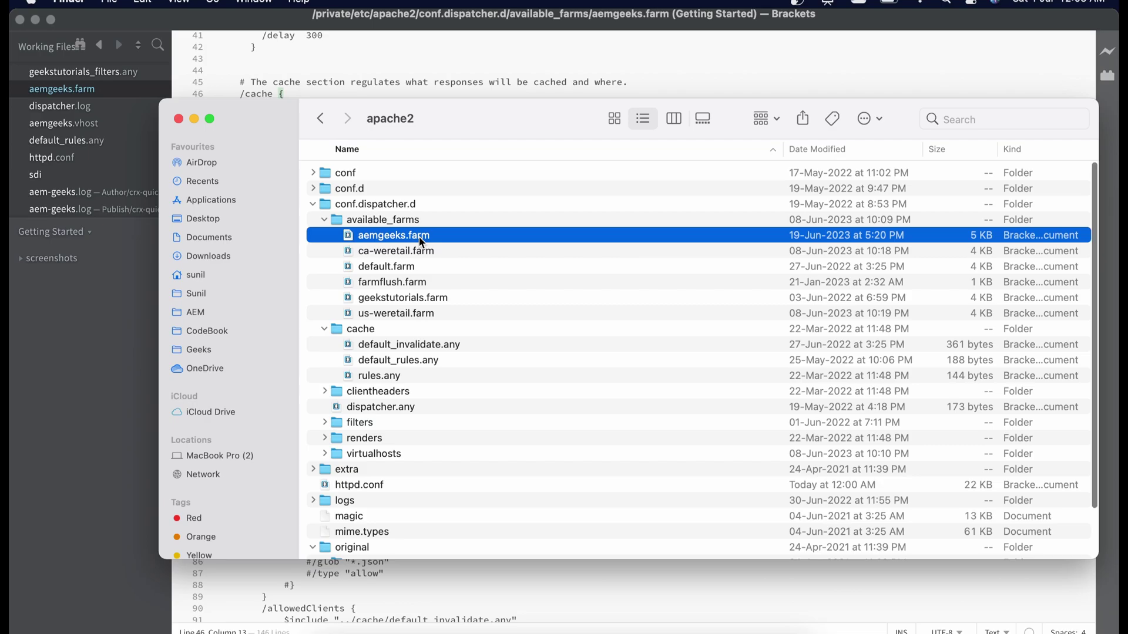
{"action": "right_click", "coordinate": [421, 241]}
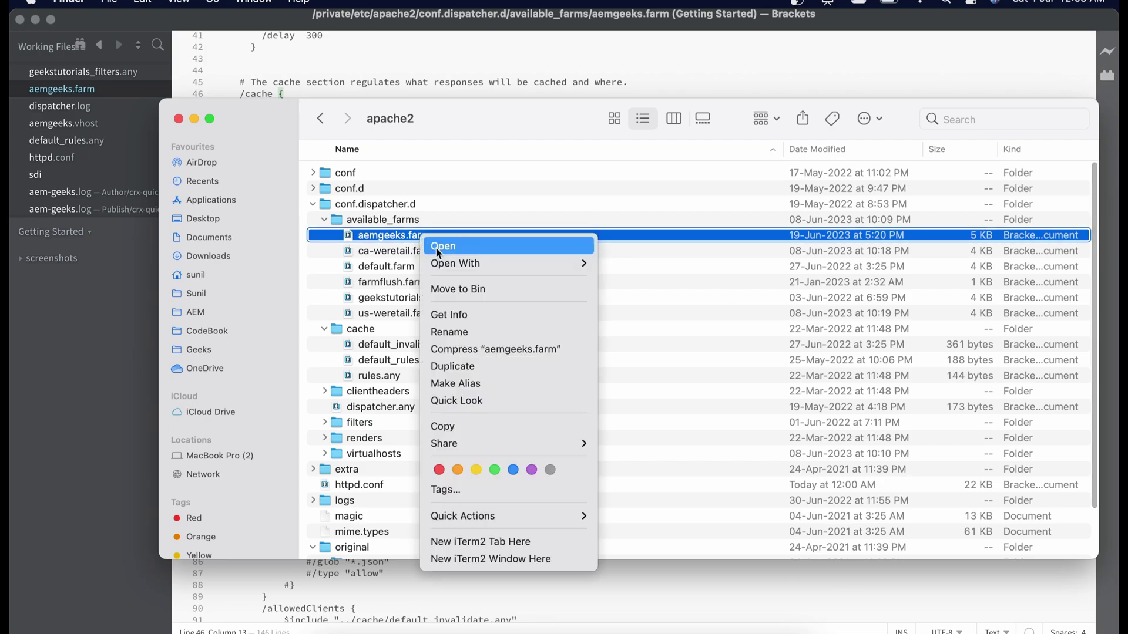
{"action": "mouse_move", "coordinate": [463, 271]}
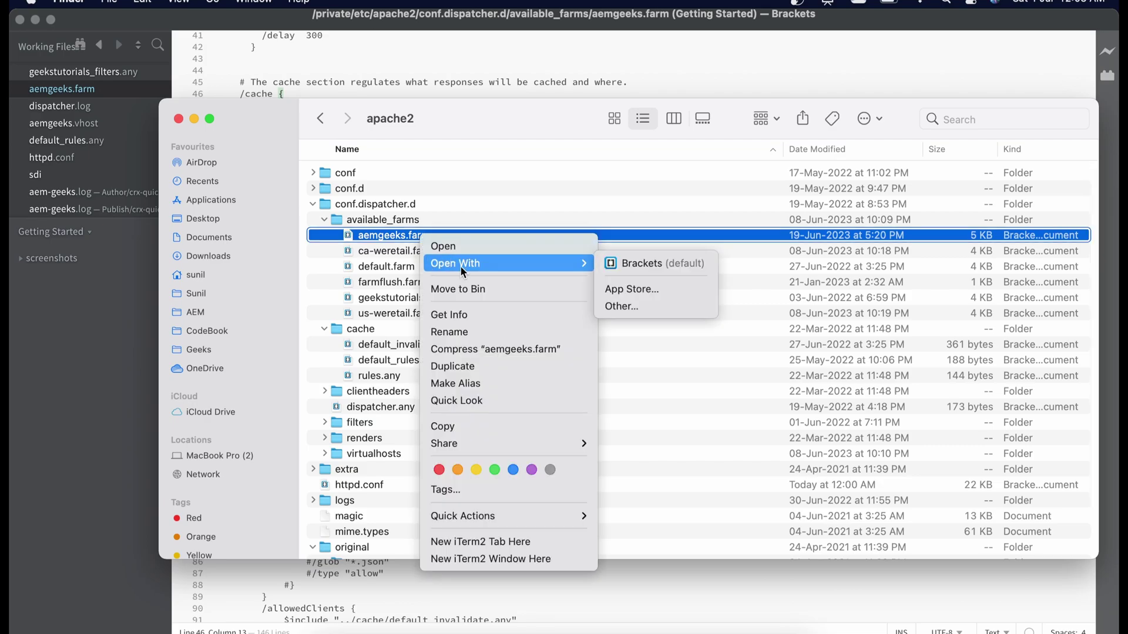
{"action": "left_click", "coordinate": [624, 263]}
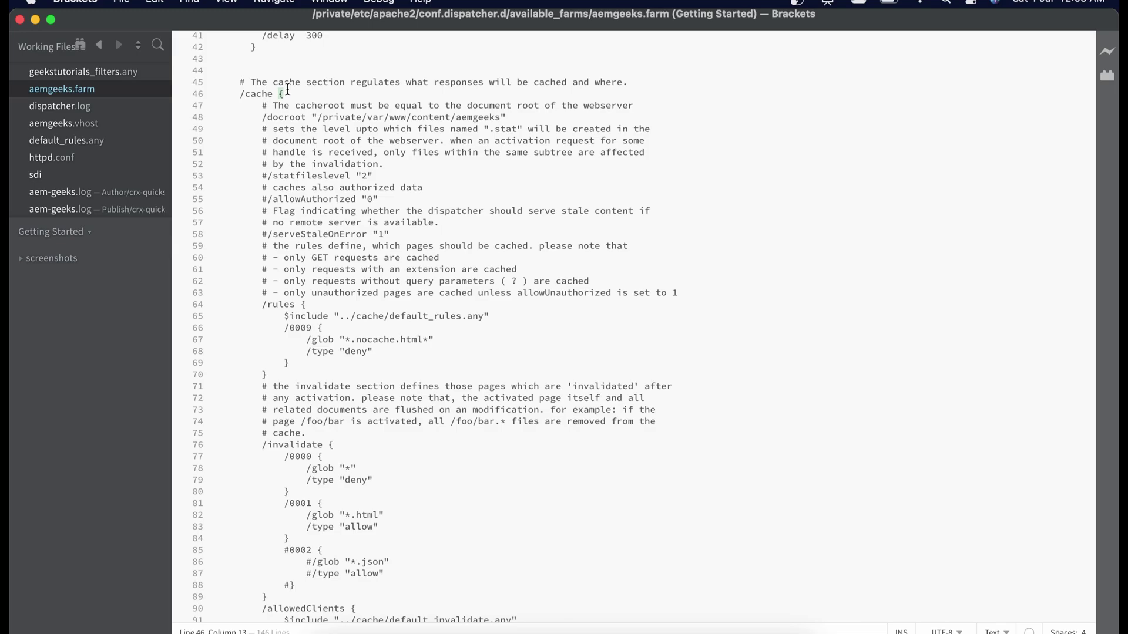
- Examine the rules block in the farm file's cache section, including the default_rules.any include and the /0009 deny rule for nocache pages
{"action": "scroll", "coordinate": [311, 264], "scroll_direction": "down", "scroll_amount": 1}
{"action": "left_click", "coordinate": [310, 284]}
{"action": "key", "text": "Home"}
{"action": "key", "text": "shift+End"}
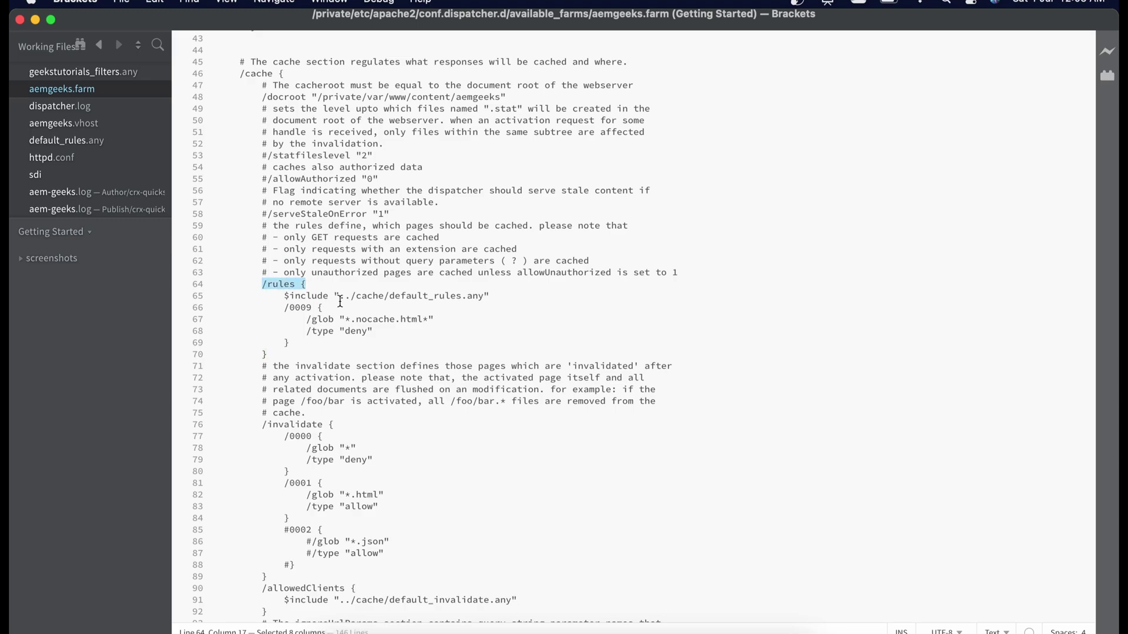
{"action": "left_click", "coordinate": [284, 74]}
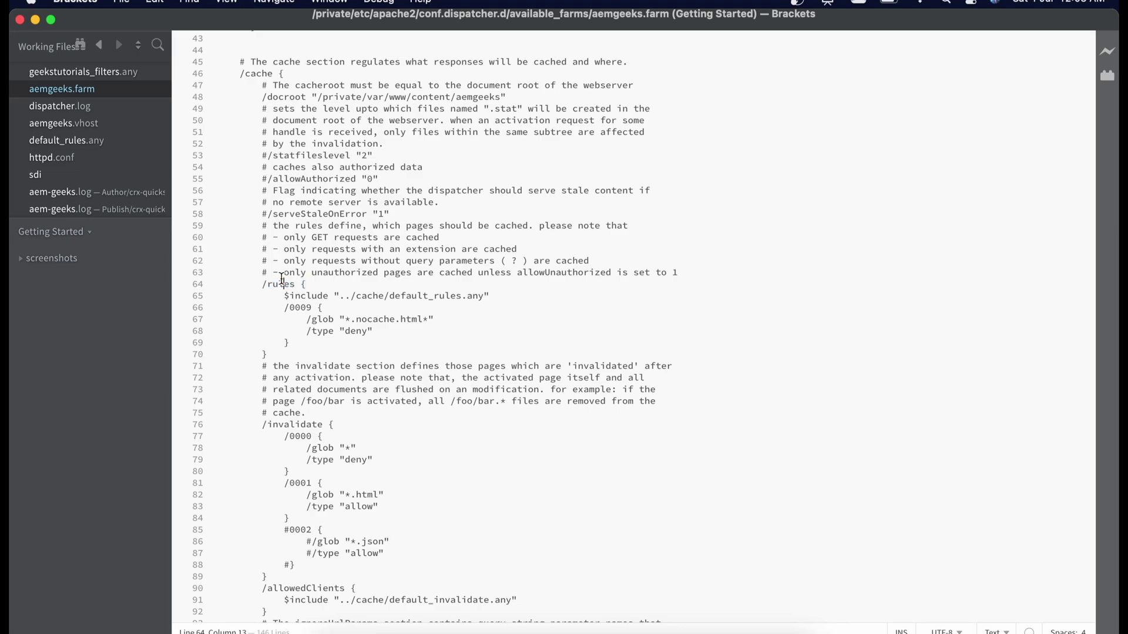
{"action": "left_click", "coordinate": [308, 285]}
{"action": "left_click_drag", "start_coordinate": [489, 296], "coordinate": [351, 295]}
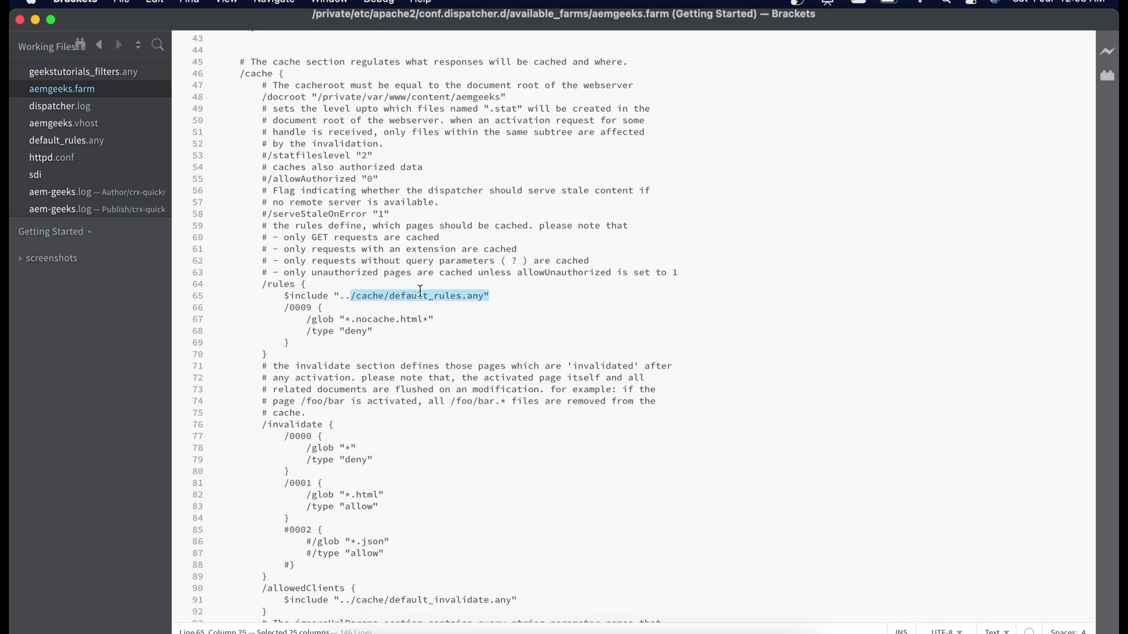
{"action": "left_click", "coordinate": [326, 308]}
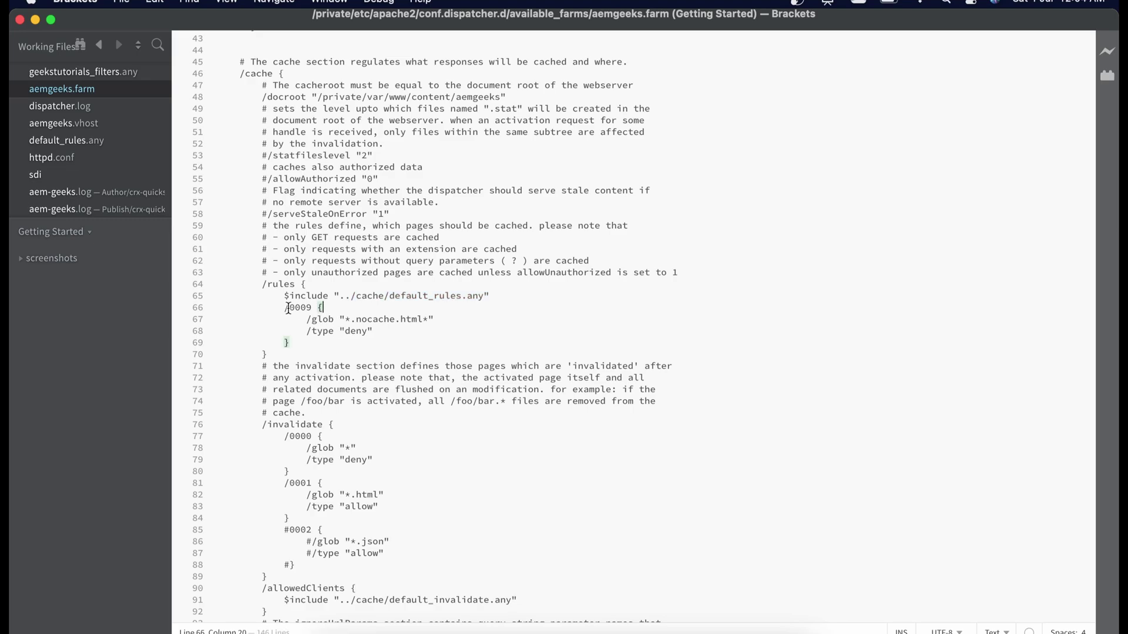
- Edit the number of the /0009 nocache deny rule in the cache rules, replacing a digit with 0
{"action": "left_click", "coordinate": [310, 307]}
{"action": "key", "text": "BackSpace"}
{"action": "type", "text": "0"}
{"action": "left_click", "coordinate": [374, 318]}
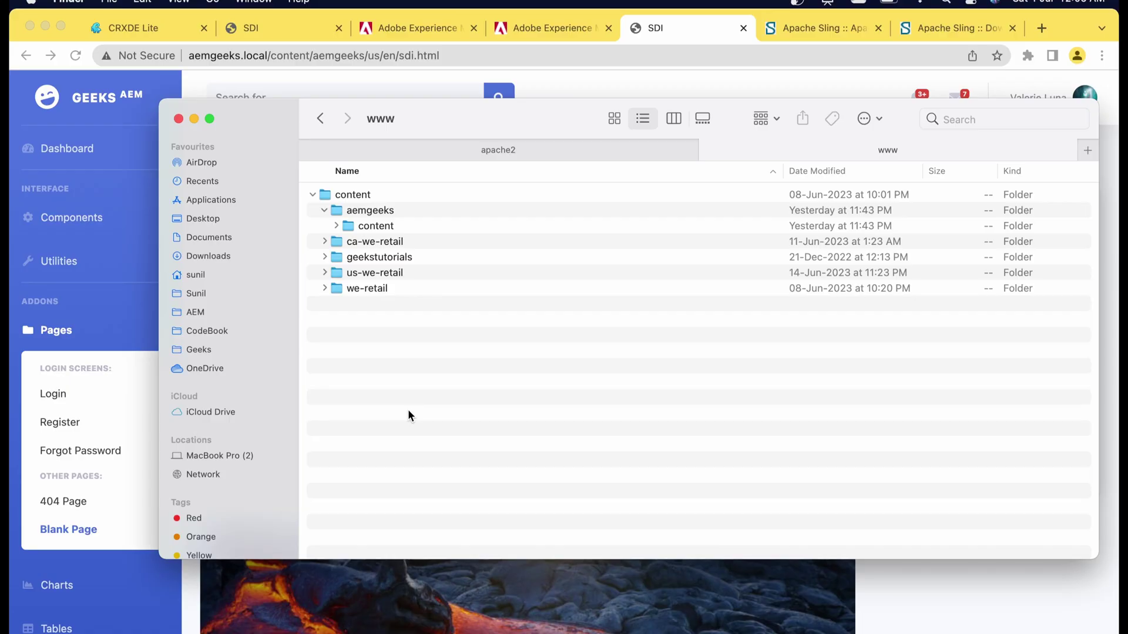
- Open the aemgeeks folder under www/content in Finder and move its cached content folder to the bin
{"action": "double_click", "coordinate": [360, 210]}
{"action": "left_click", "coordinate": [353, 196]}
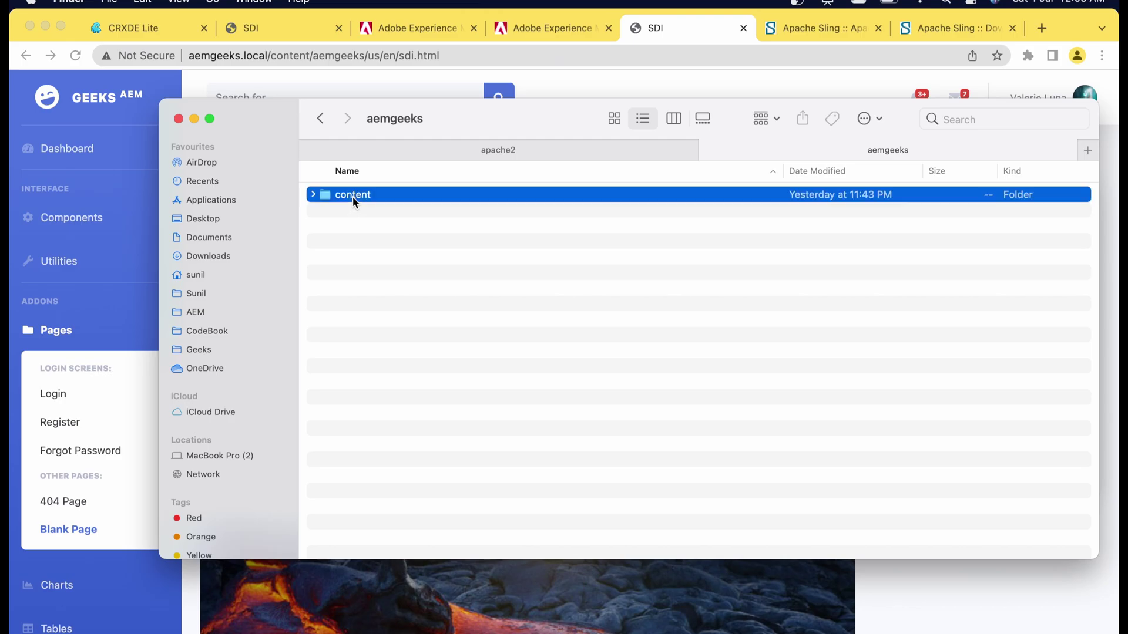
{"action": "right_click", "coordinate": [352, 196]}
{"action": "left_click", "coordinate": [383, 231]}
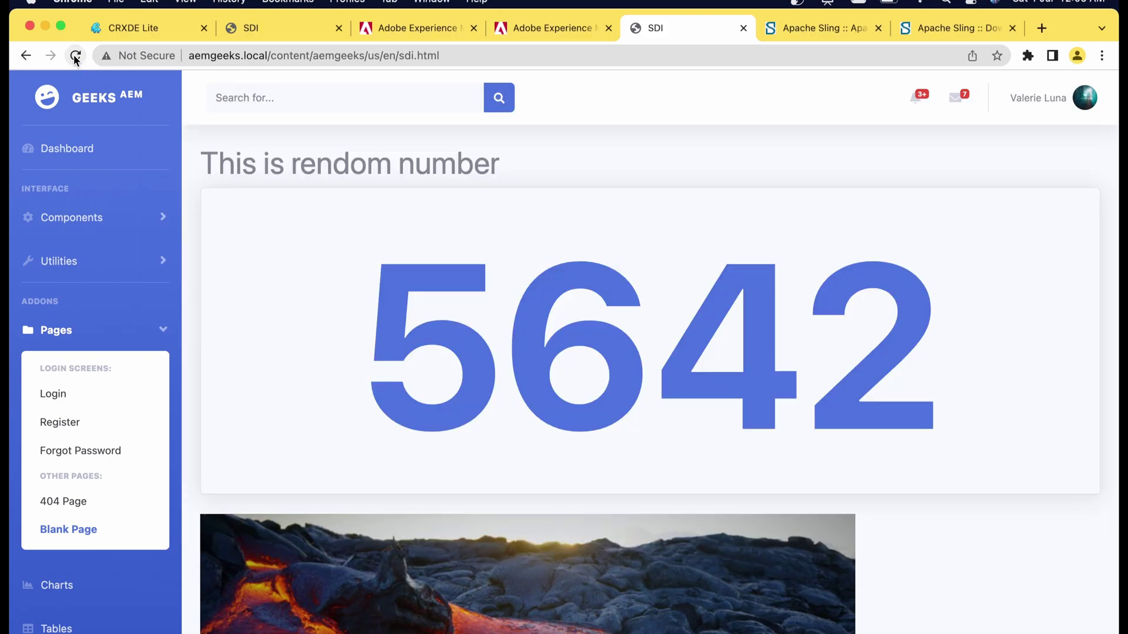
- Reload the SDI page several times in Chrome to check its random number, and return to the aemgeeks cache folder in Finder
{"action": "left_click", "coordinate": [75, 55]}
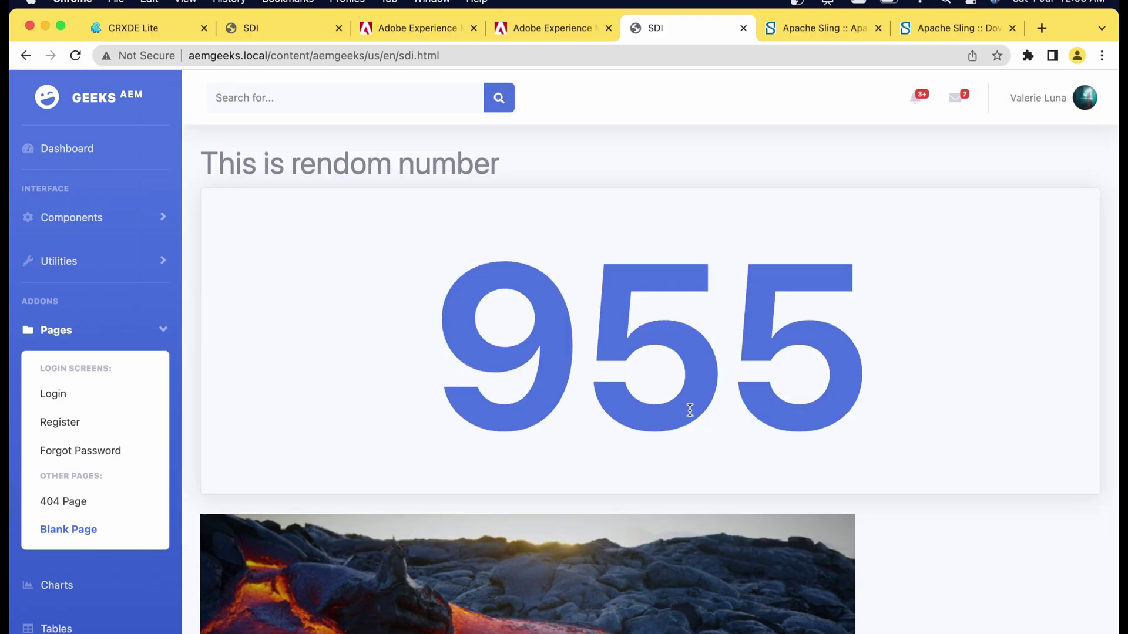
{"action": "left_click", "coordinate": [76, 57]}
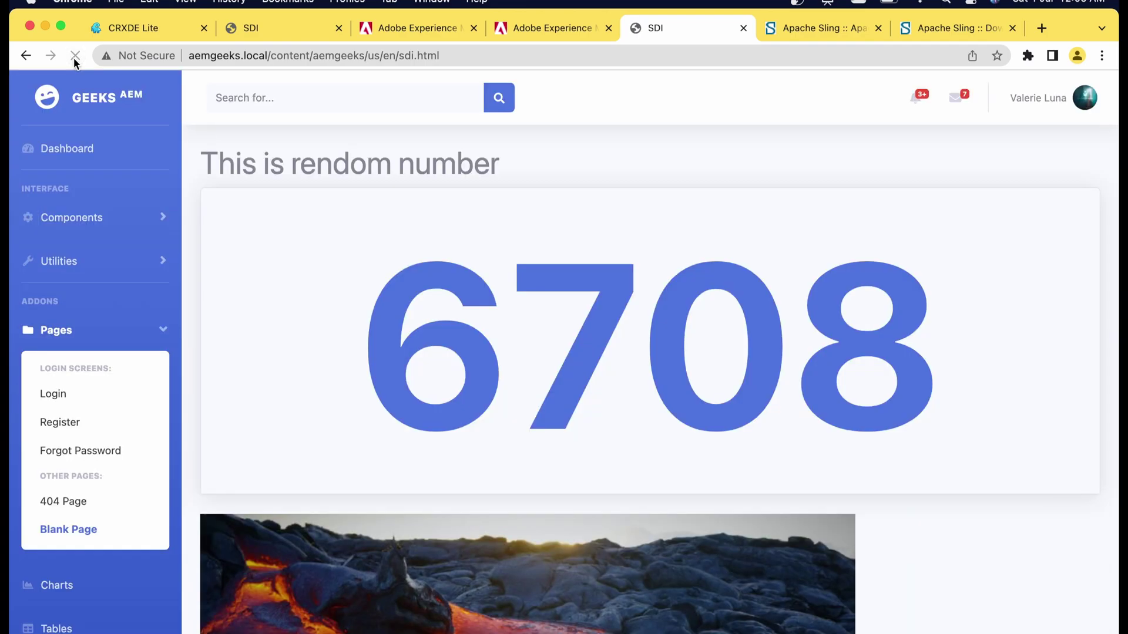
{"action": "left_click", "coordinate": [75, 58]}
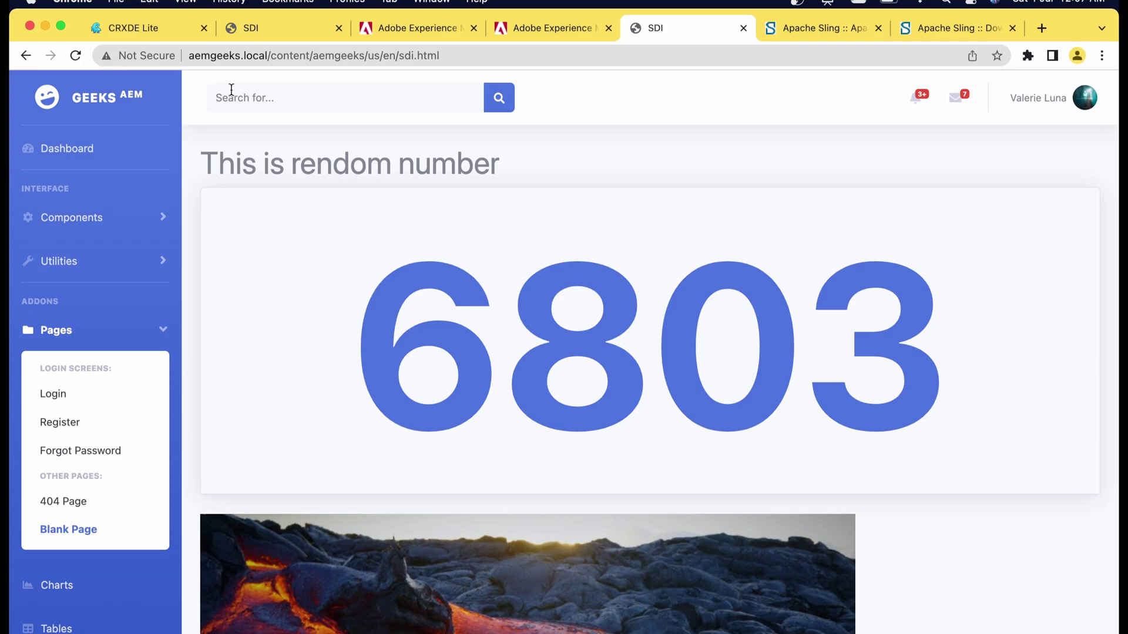
{"action": "left_click", "coordinate": [328, 627]}
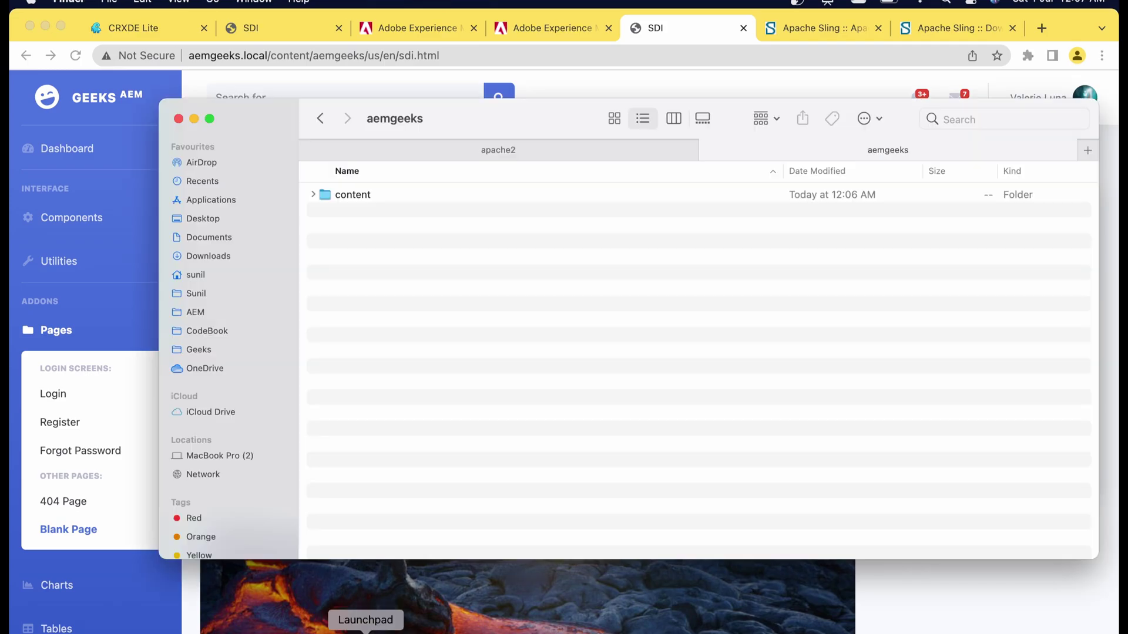
- Expand the cached content/aemgeeks/us/en folders in Finder, and reload the SDI page in Chrome
{"action": "left_click", "coordinate": [313, 195]}
{"action": "left_click", "coordinate": [323, 211]}
{"action": "left_click", "coordinate": [331, 225]}
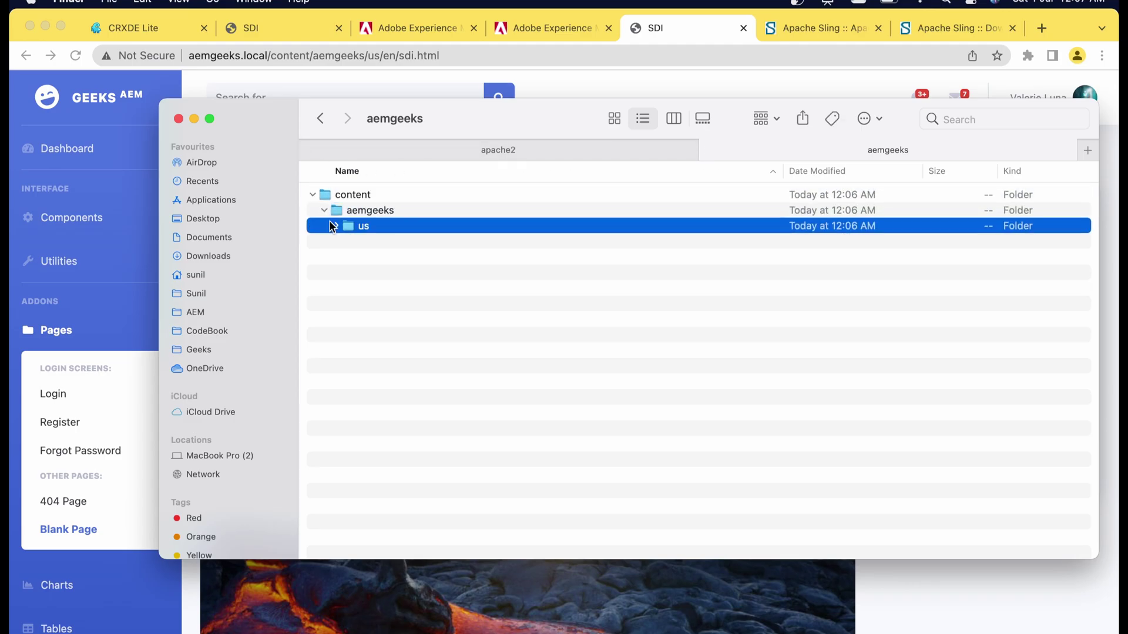
{"action": "left_click", "coordinate": [335, 226]}
{"action": "left_click", "coordinate": [347, 241]}
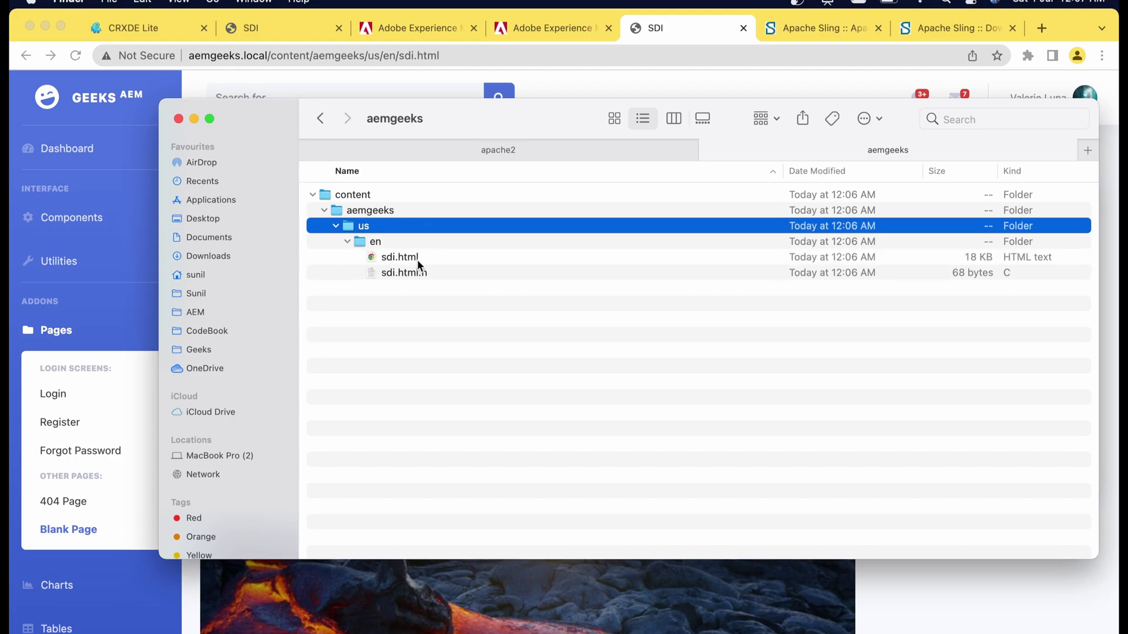
{"action": "left_click", "coordinate": [679, 28]}
{"action": "left_click", "coordinate": [75, 54]}
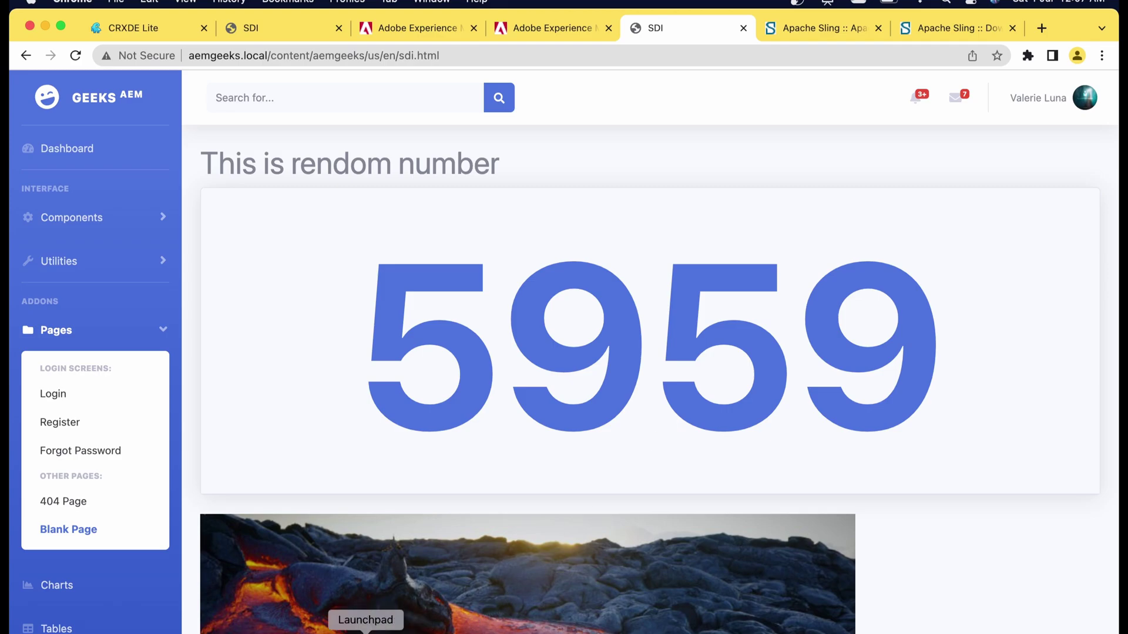
- Return to the cache folder in Finder and open the cached sdi.html from the en folder in Brackets
{"action": "left_click", "coordinate": [329, 628]}
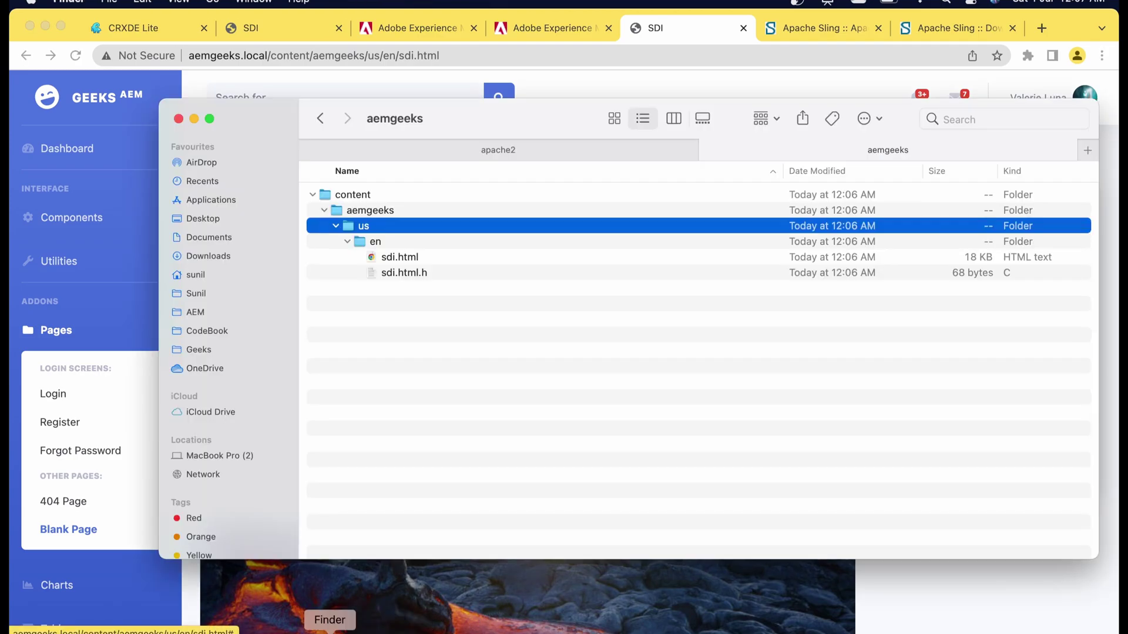
{"action": "left_click", "coordinate": [402, 260]}
{"action": "right_click", "coordinate": [402, 262]}
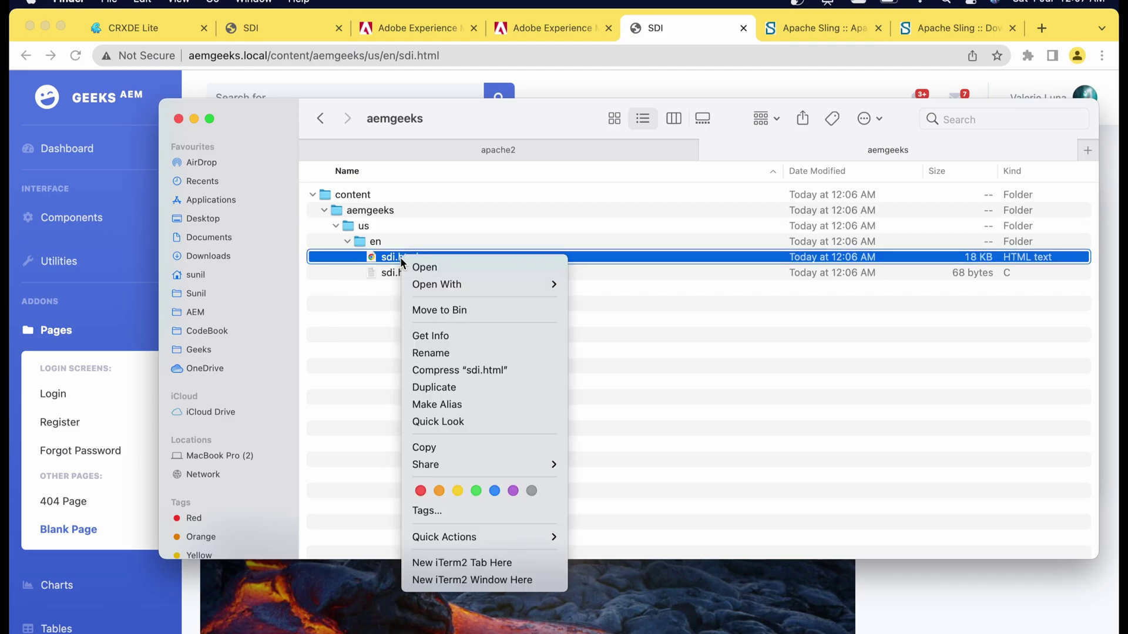
{"action": "mouse_move", "coordinate": [505, 284]}
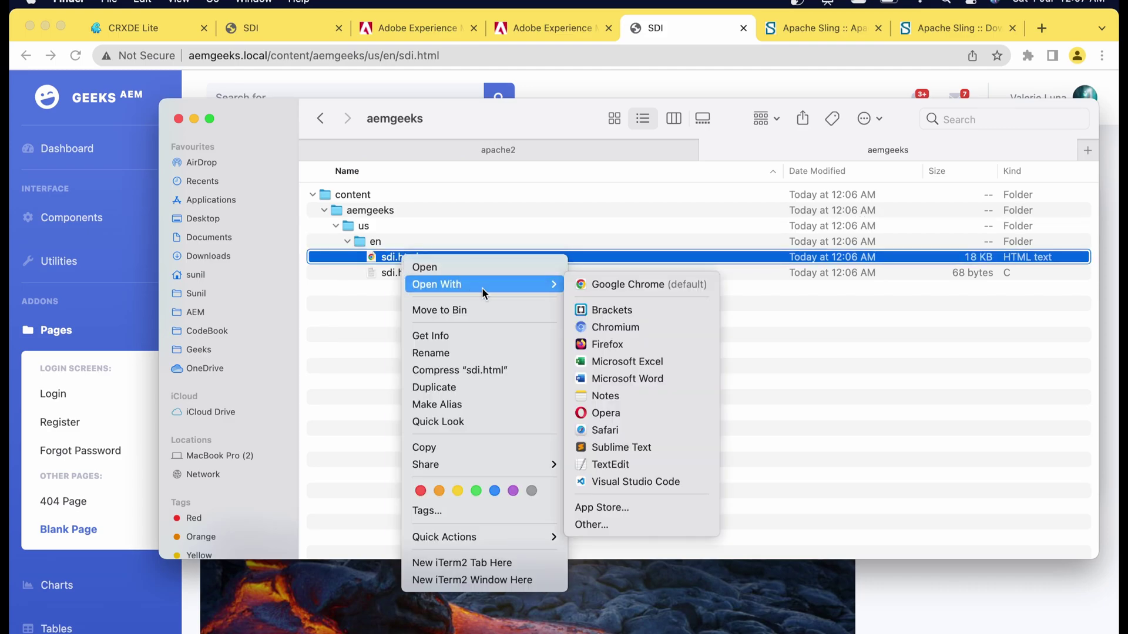
{"action": "left_click", "coordinate": [604, 310]}
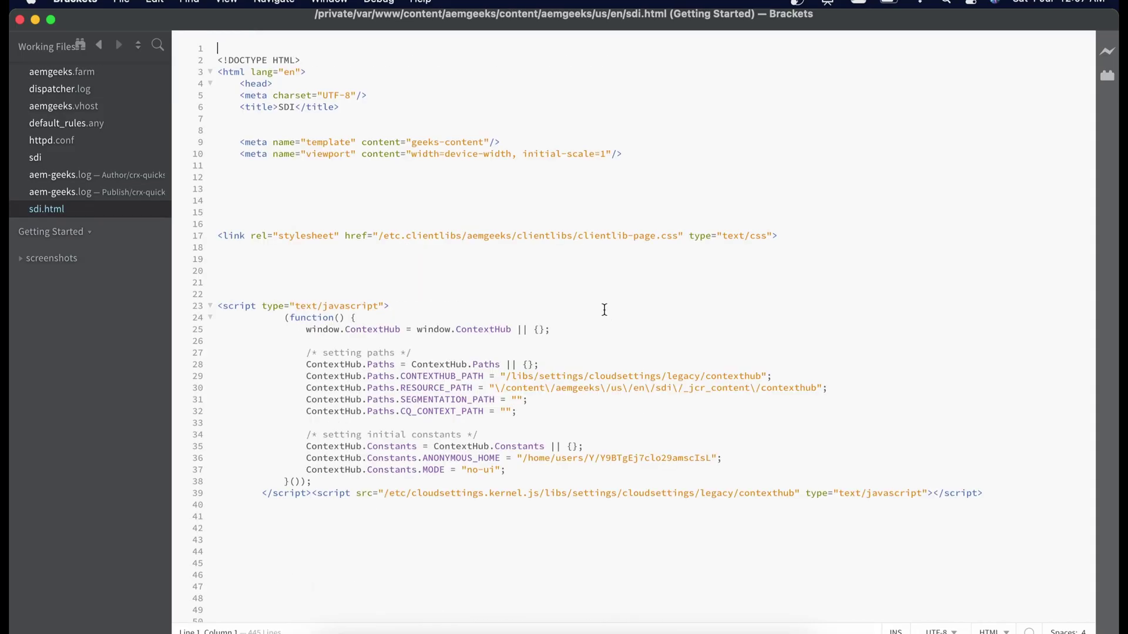
- Examine the SDI include comment and the #include virtual line inside the sdi div of the cached HTML
{"action": "scroll", "coordinate": [605, 310], "scroll_direction": "down", "scroll_amount": 20}
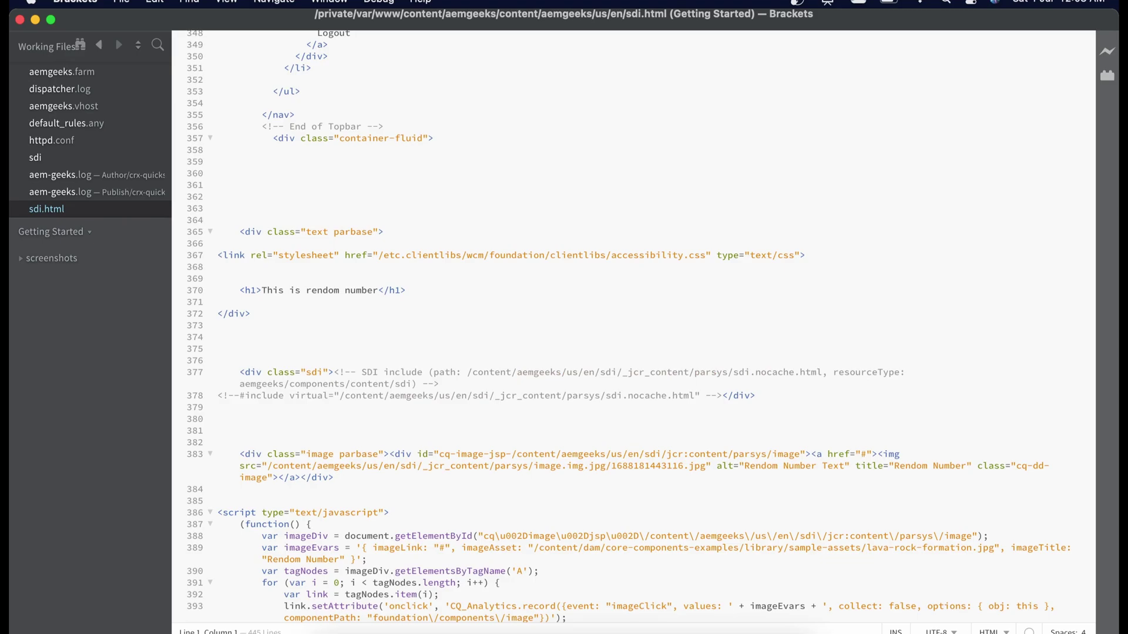
{"action": "left_click", "coordinate": [337, 372]}
{"action": "left_click_drag", "start_coordinate": [336, 372], "coordinate": [723, 398]}
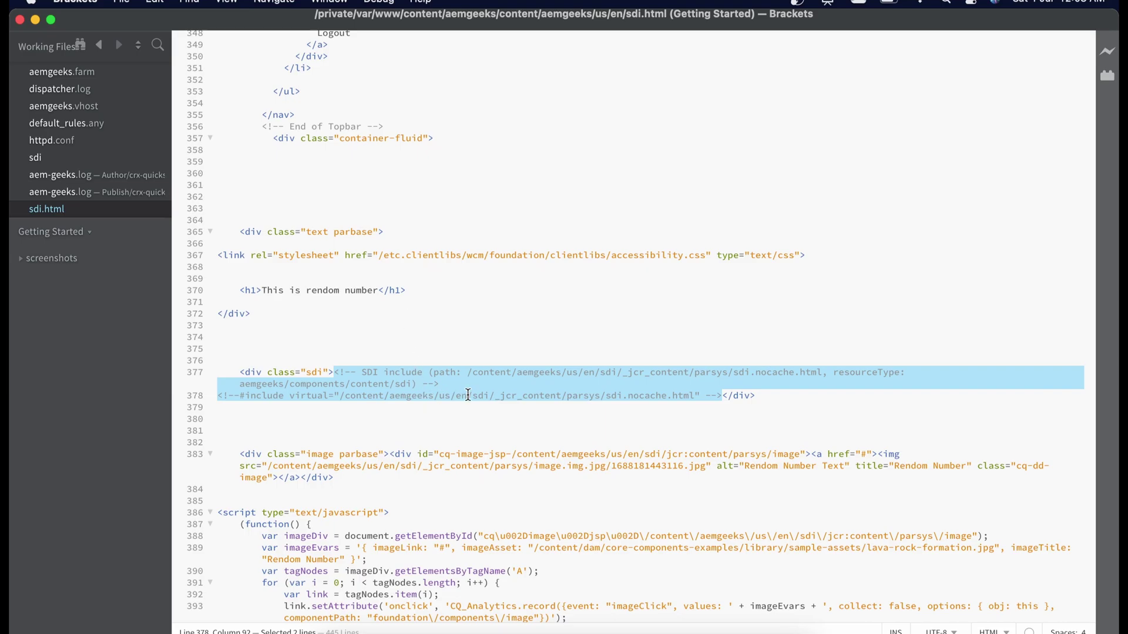
{"action": "left_click", "coordinate": [720, 396]}
{"action": "left_click_drag", "start_coordinate": [720, 397], "coordinate": [694, 396]}
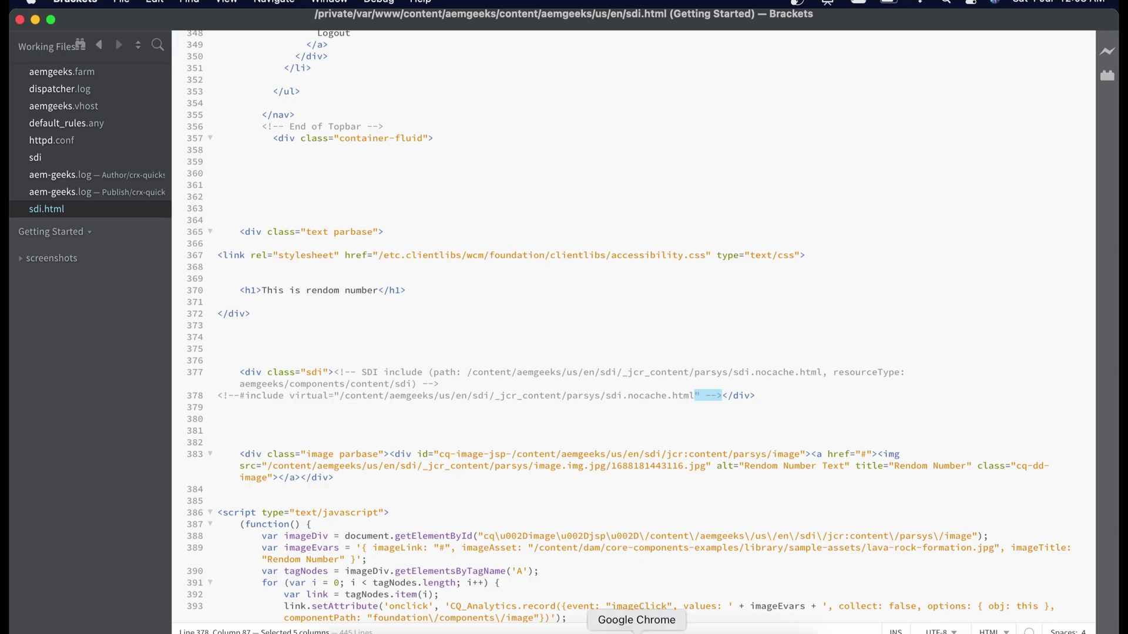
- Inspect the random number element on the SDI page in Chrome and select the SDI include comment above it in the markup
{"action": "left_click", "coordinate": [639, 626]}
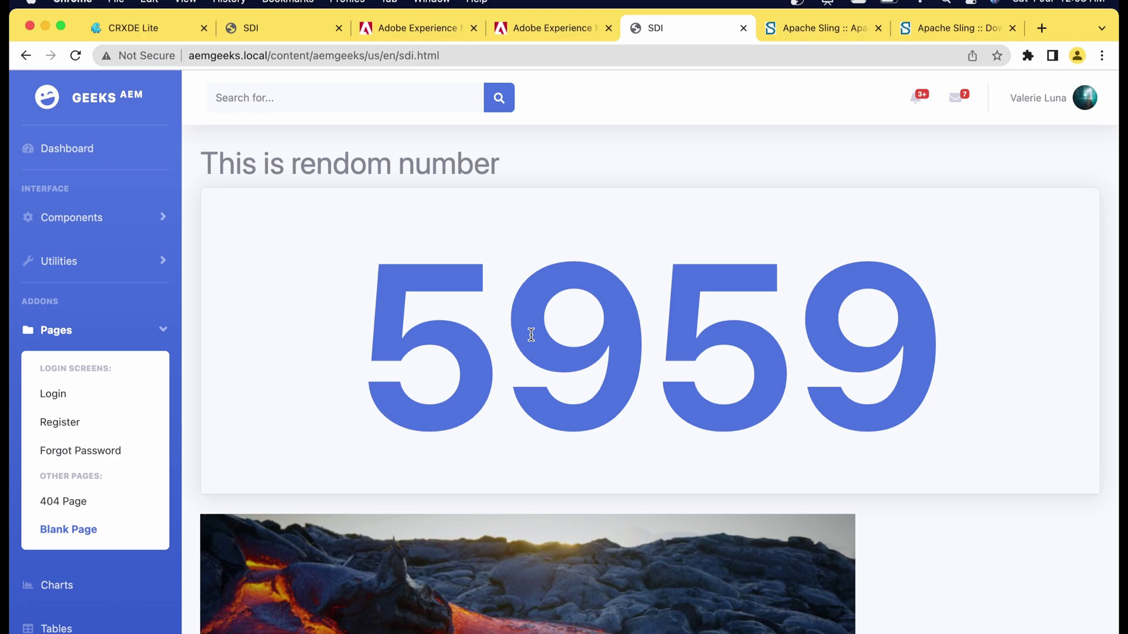
{"action": "key", "text": "super+alt+i"}
{"action": "left_click", "coordinate": [21, 358]}
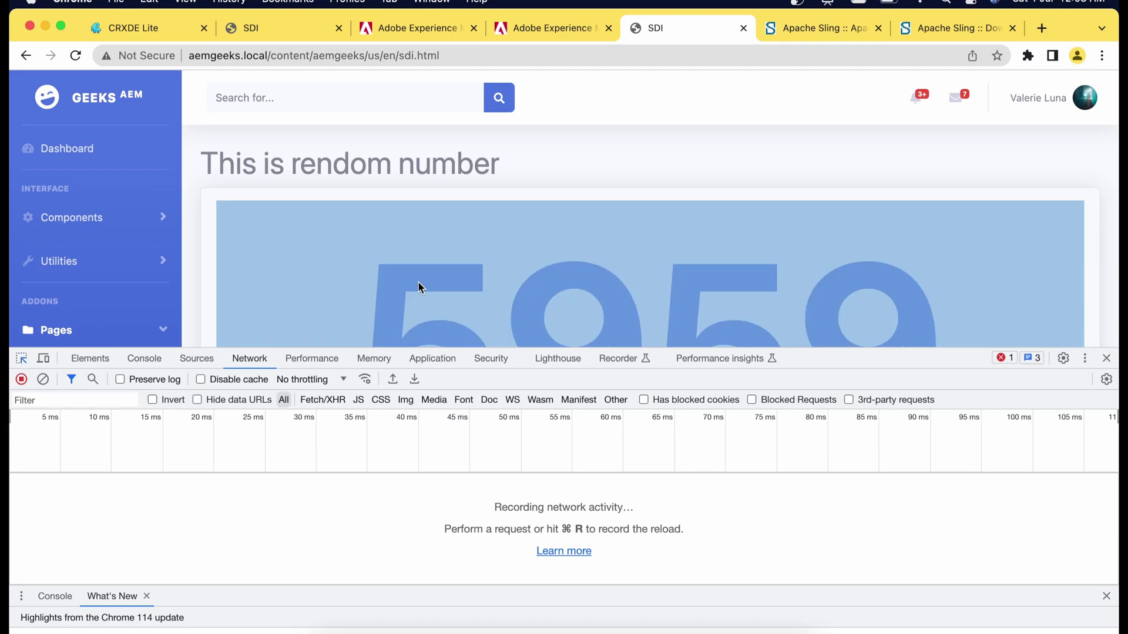
{"action": "left_click", "coordinate": [414, 288]}
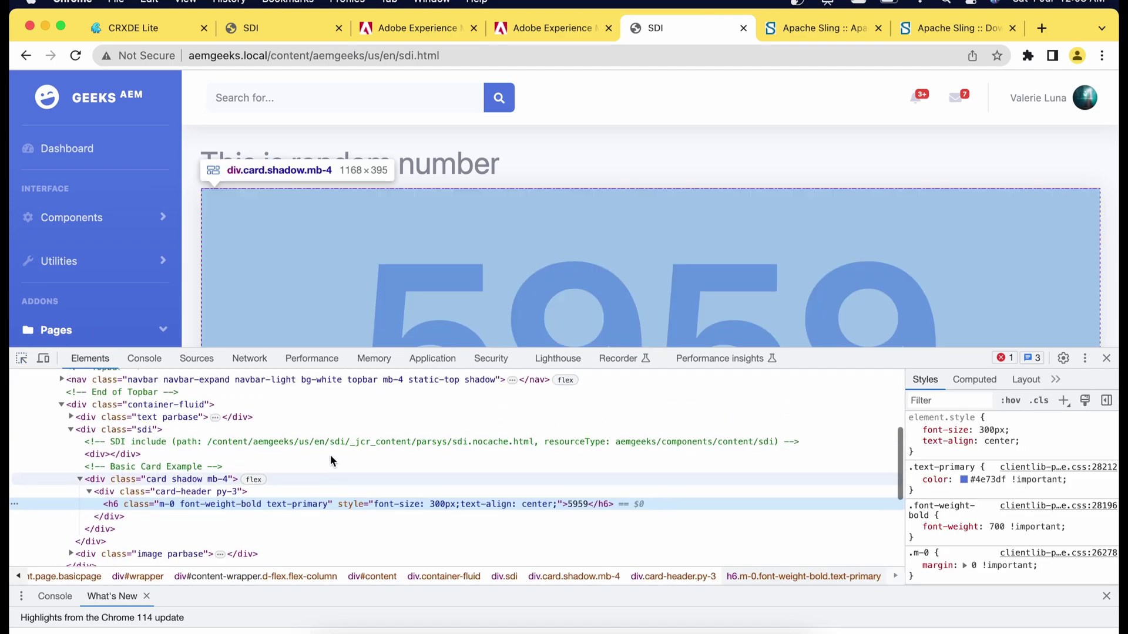
{"action": "left_click", "coordinate": [238, 444]}
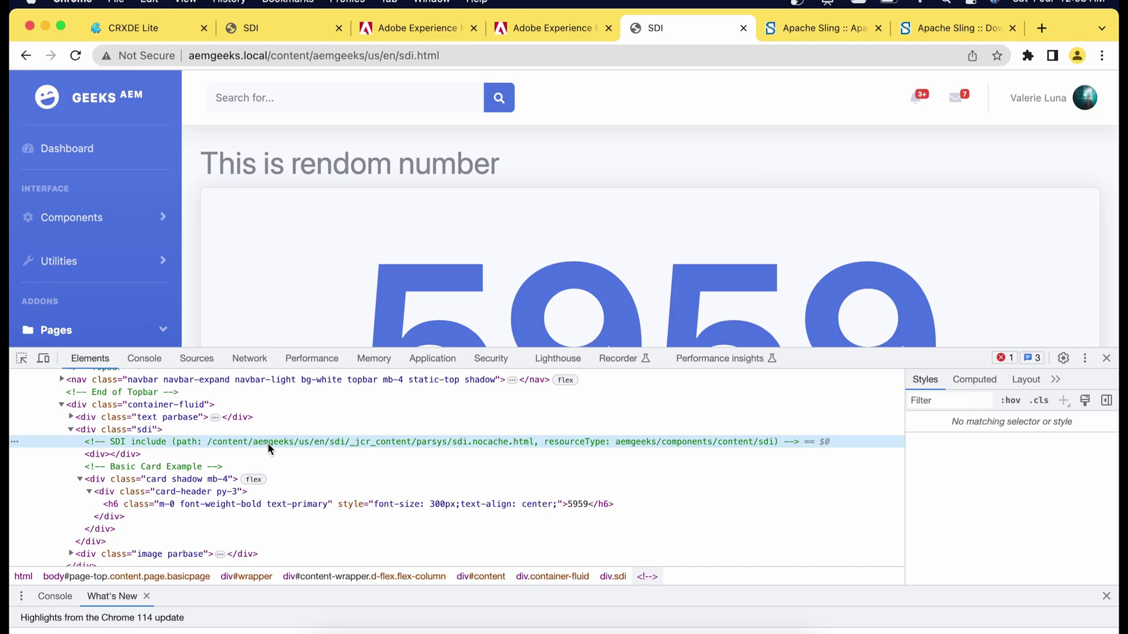
- Switch to dispatcher.log in Console and examine the checking and cache-rule entries for the sdi.nocache.html request
{"action": "key", "text": "super+Tab"}
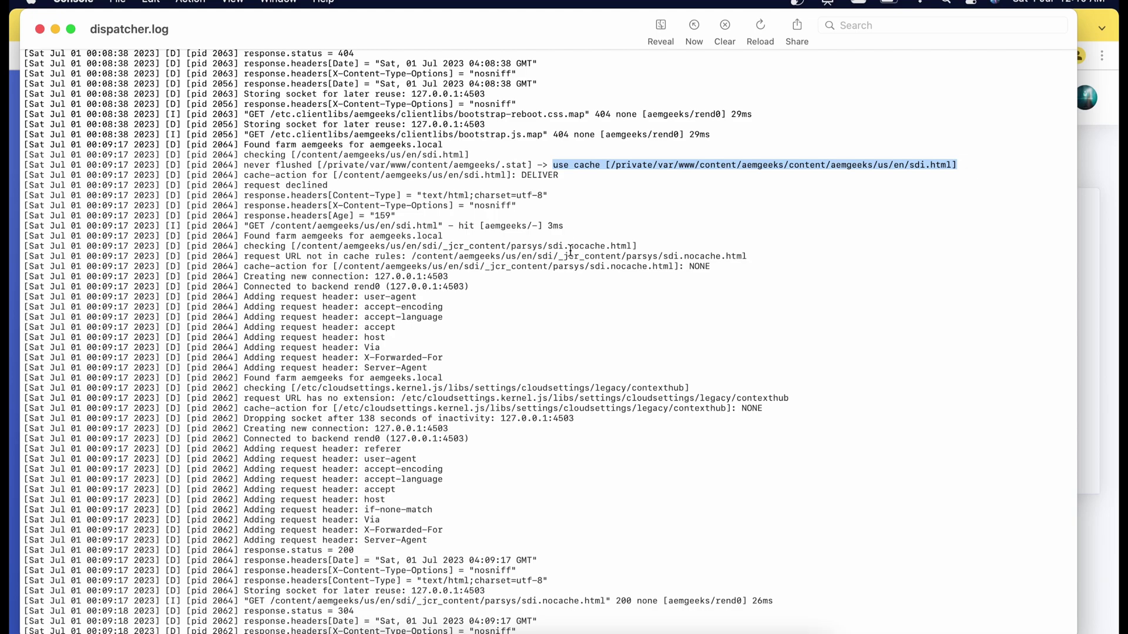
{"action": "left_click_drag", "start_coordinate": [243, 246], "coordinate": [647, 247]}
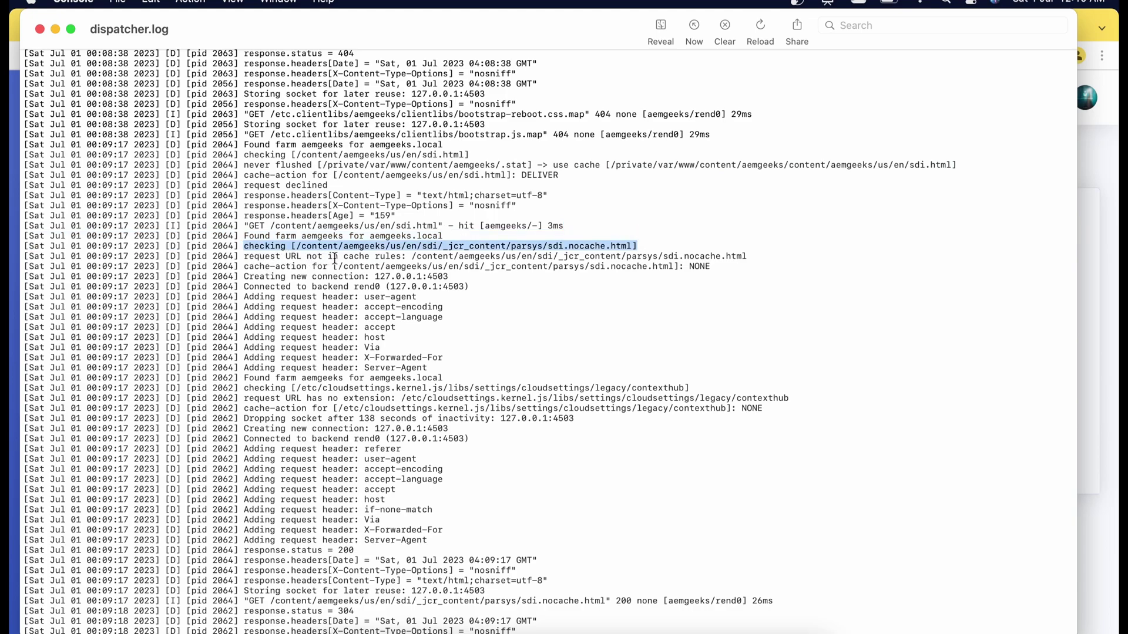
{"action": "left_click_drag", "start_coordinate": [416, 256], "coordinate": [748, 253]}
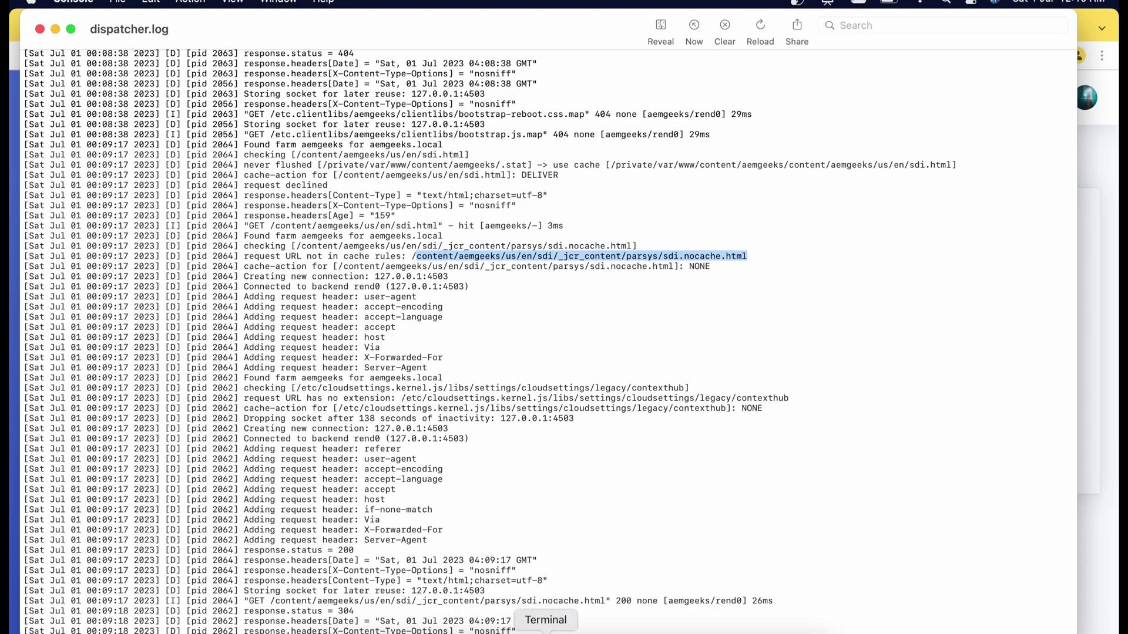
- Compare the heading of the aemgeeks.local SDI page in Chrome with the localhost:4503 publish page, and reload the publish page
{"action": "left_click", "coordinate": [618, 626]}
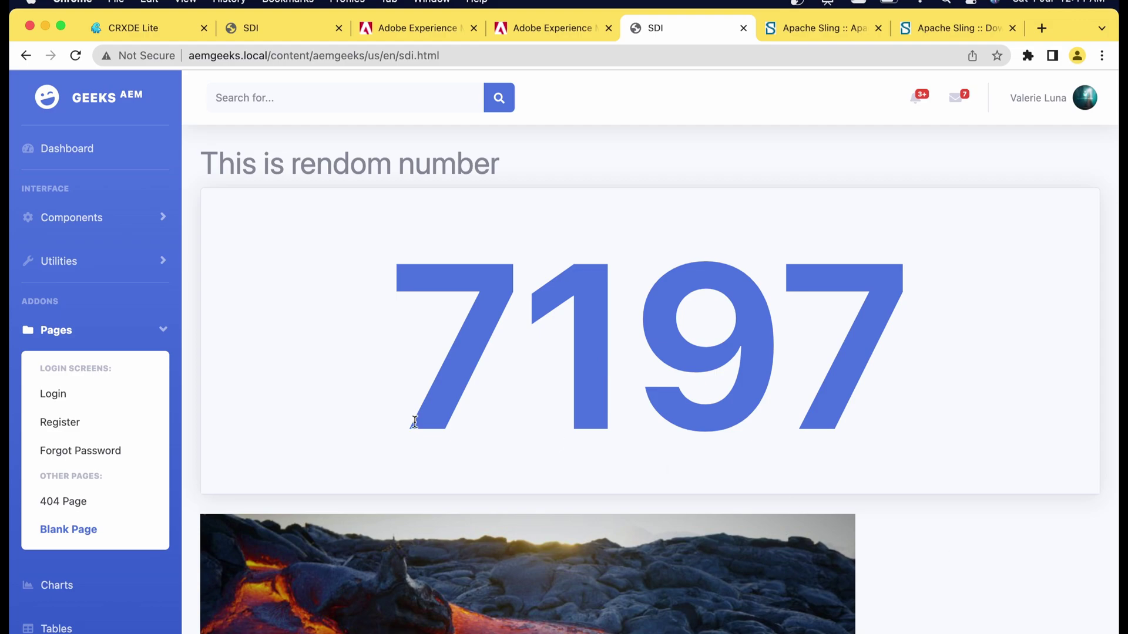
{"action": "left_click_drag", "start_coordinate": [203, 159], "coordinate": [481, 195]}
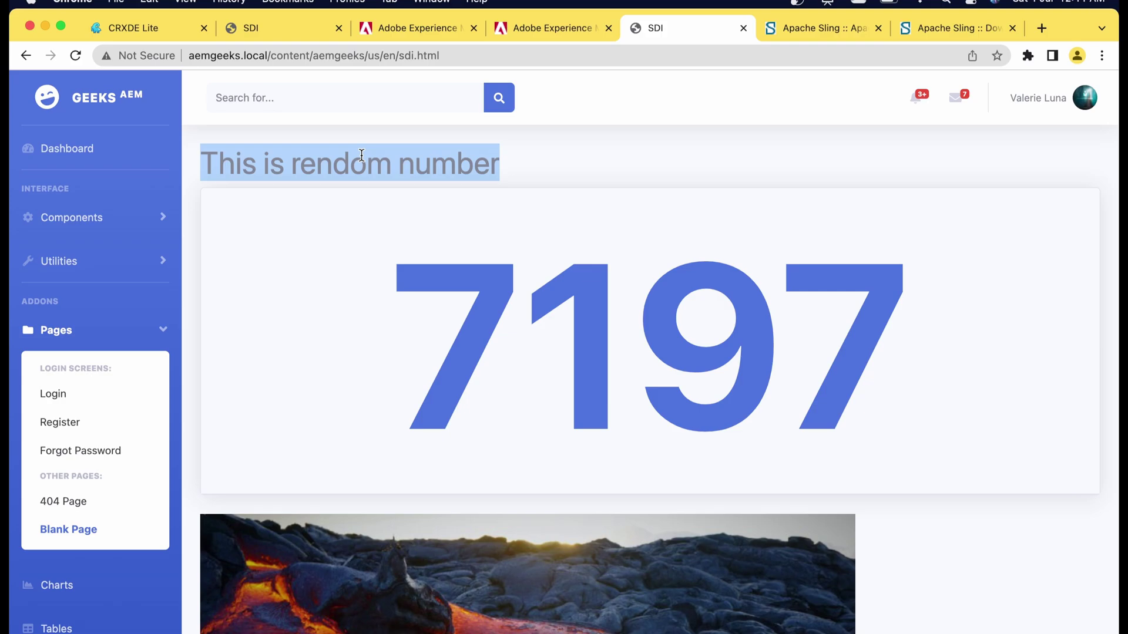
{"action": "key", "text": "super+2"}
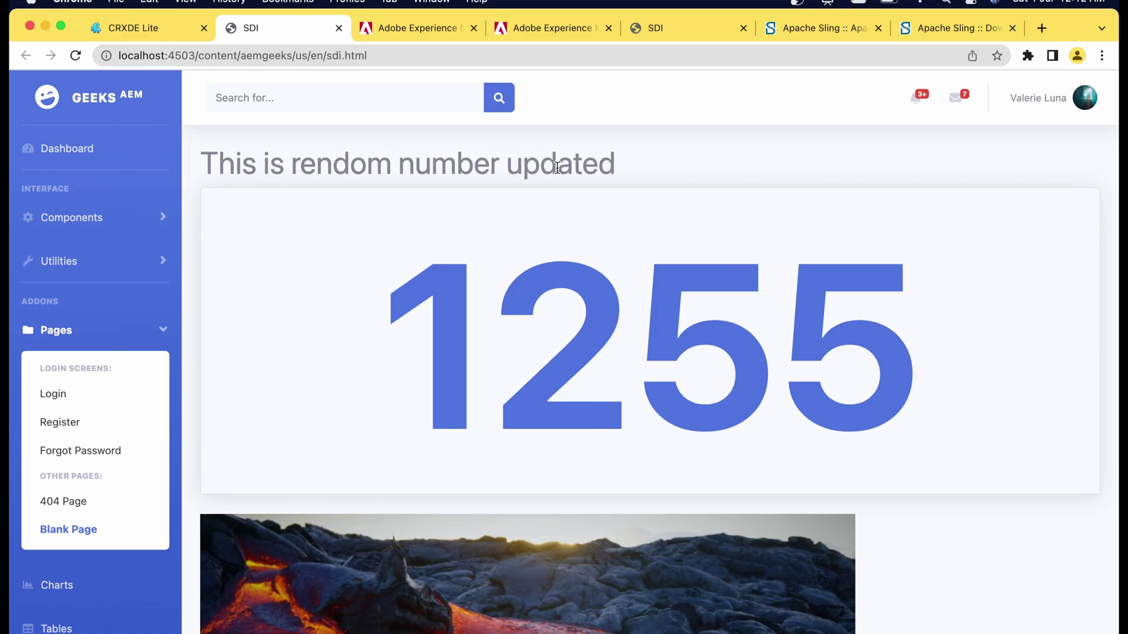
{"action": "left_click", "coordinate": [74, 57]}
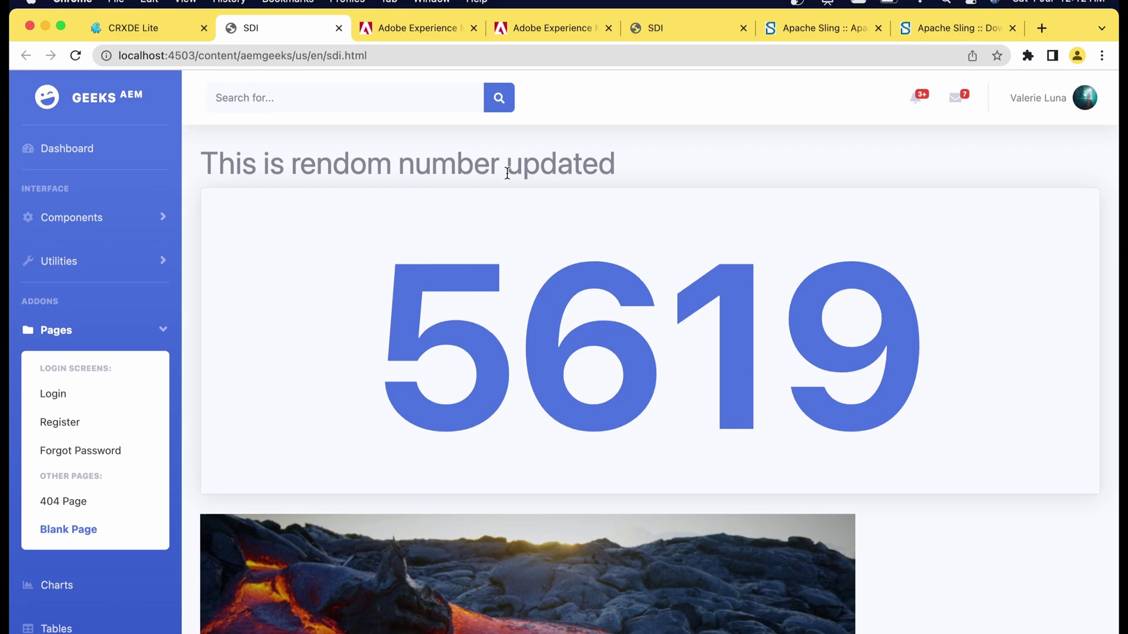
- Reload the aemgeeks.local SDI page and check its random number and heading
{"action": "left_click", "coordinate": [676, 30]}
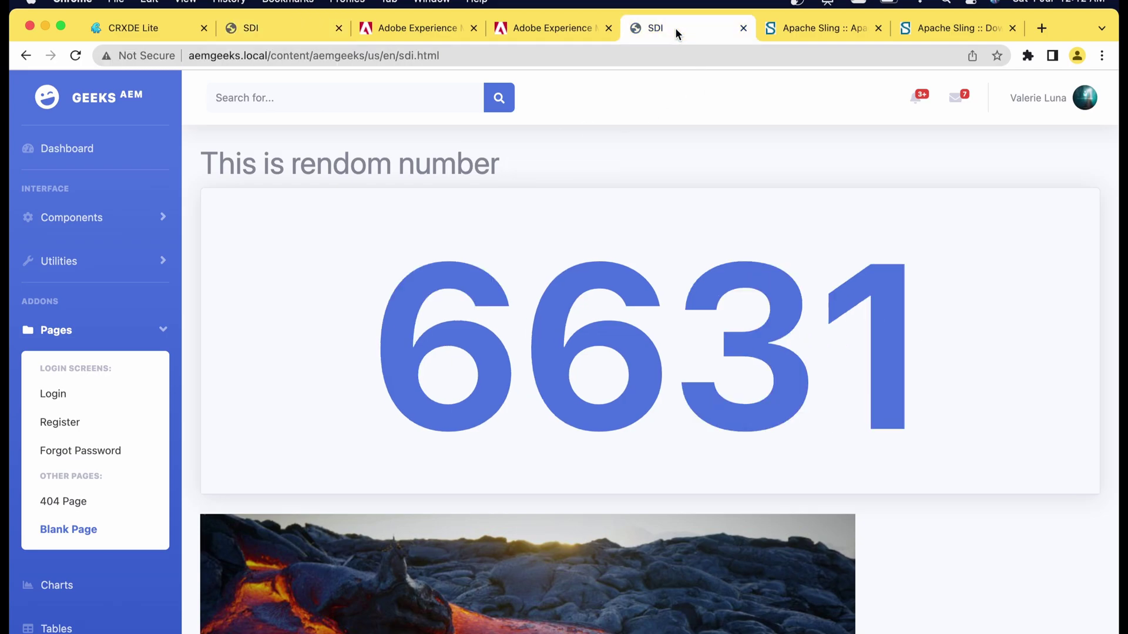
{"action": "left_click", "coordinate": [74, 56]}
{"action": "left_click_drag", "start_coordinate": [292, 252], "coordinate": [961, 320]}
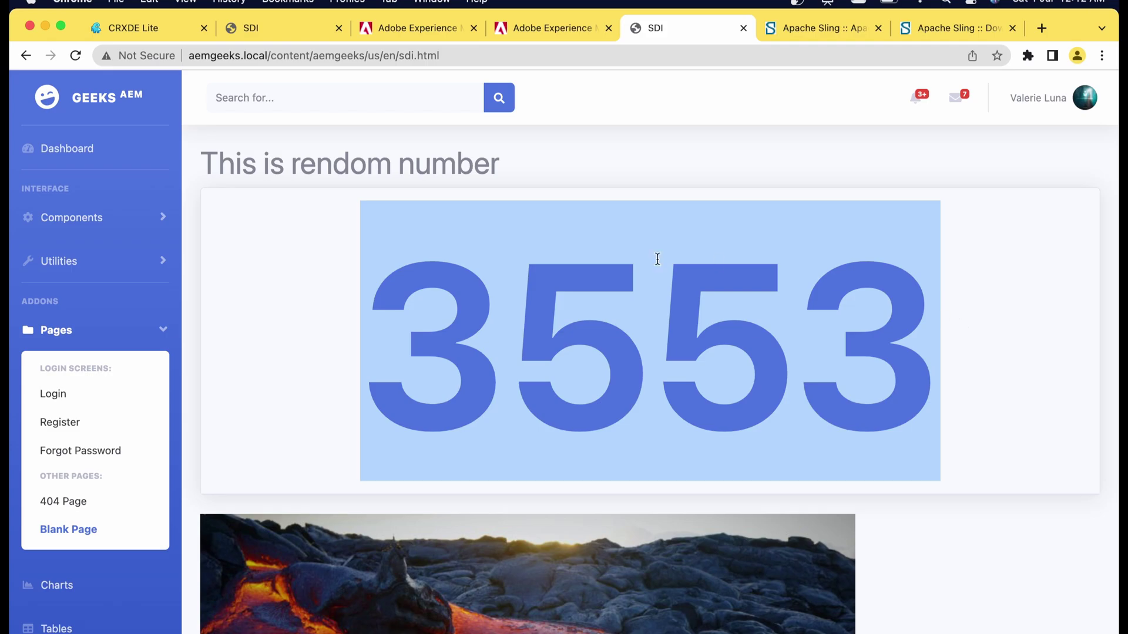
{"action": "left_click_drag", "start_coordinate": [195, 157], "coordinate": [464, 159]}
{"action": "left_click", "coordinate": [556, 145]}
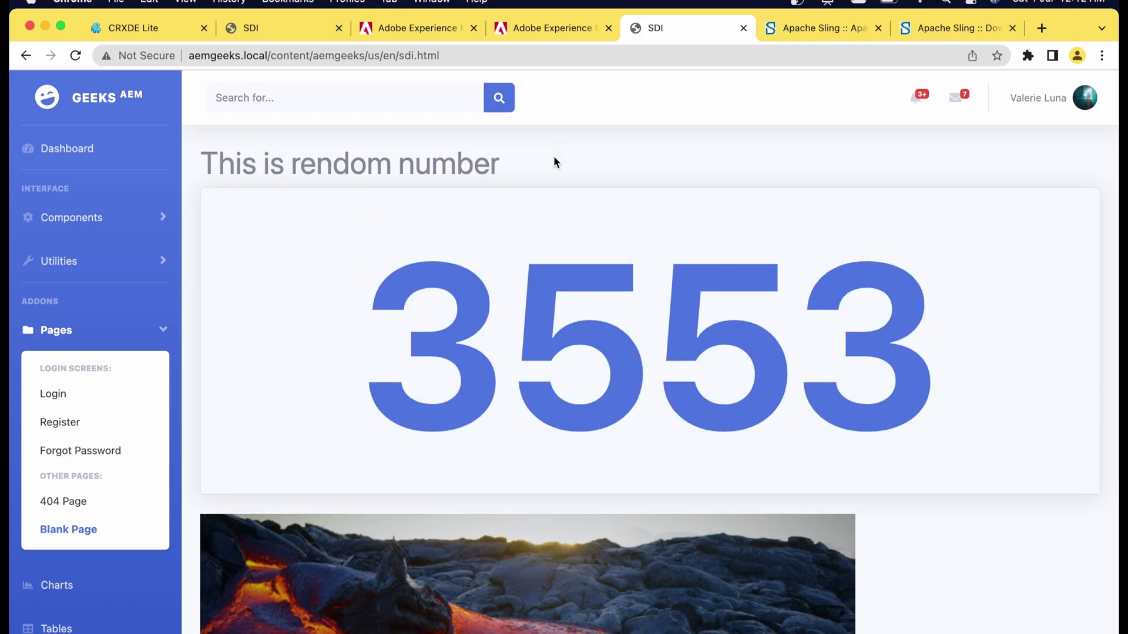
{"action": "scroll", "coordinate": [472, 569], "scroll_direction": "down", "scroll_amount": 2}
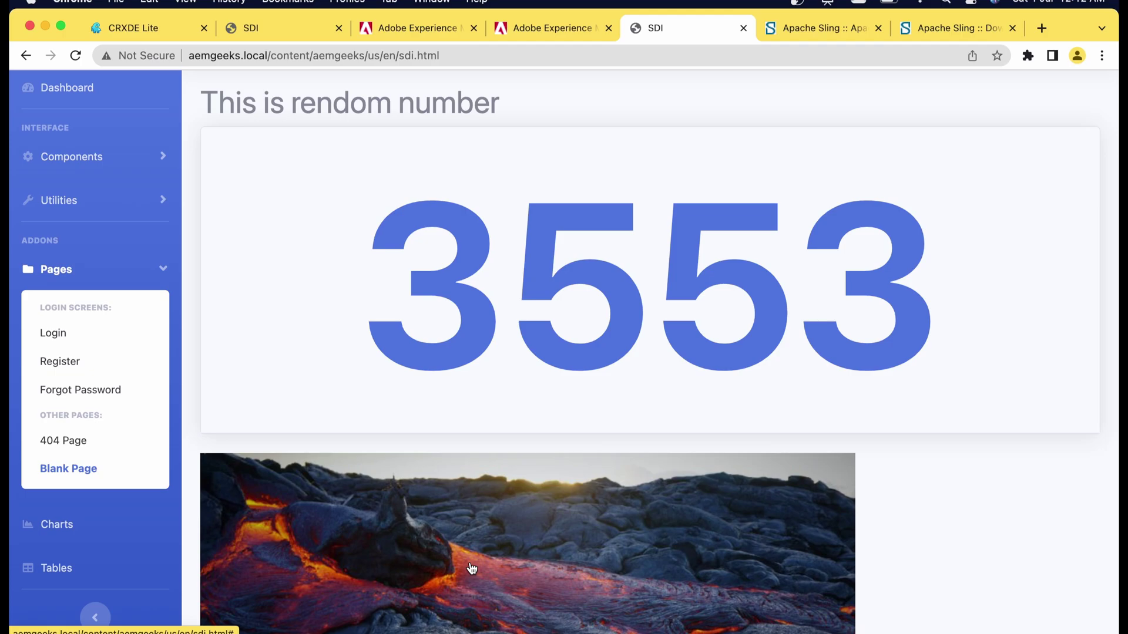
{"action": "scroll", "coordinate": [471, 569], "scroll_direction": "up", "scroll_amount": 1}
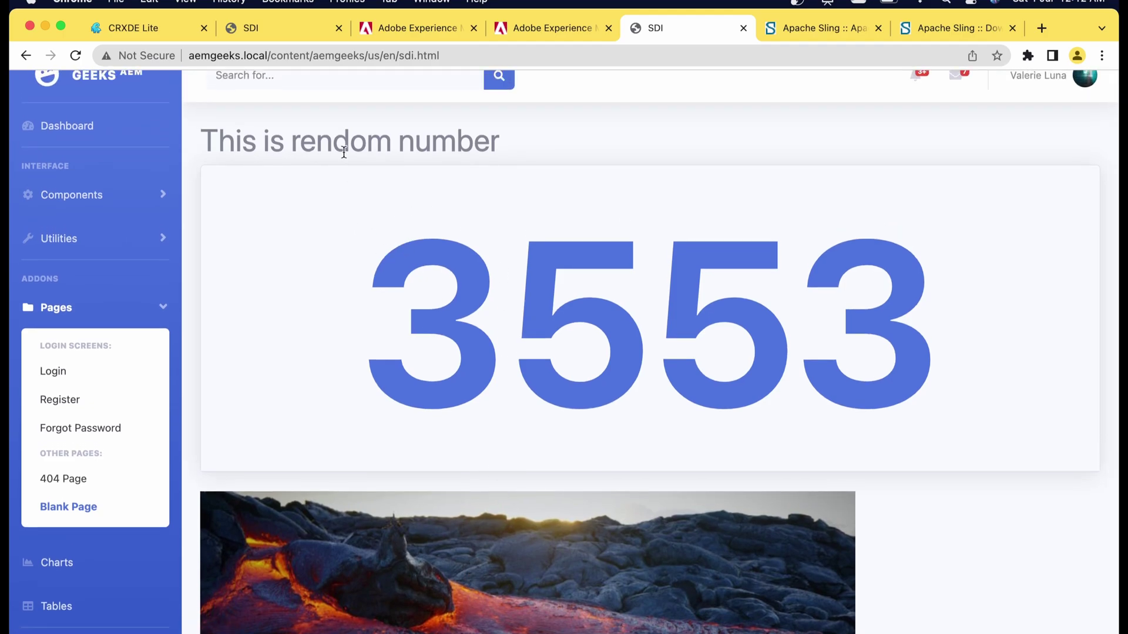
{"action": "left_click_drag", "start_coordinate": [219, 135], "coordinate": [506, 154]}
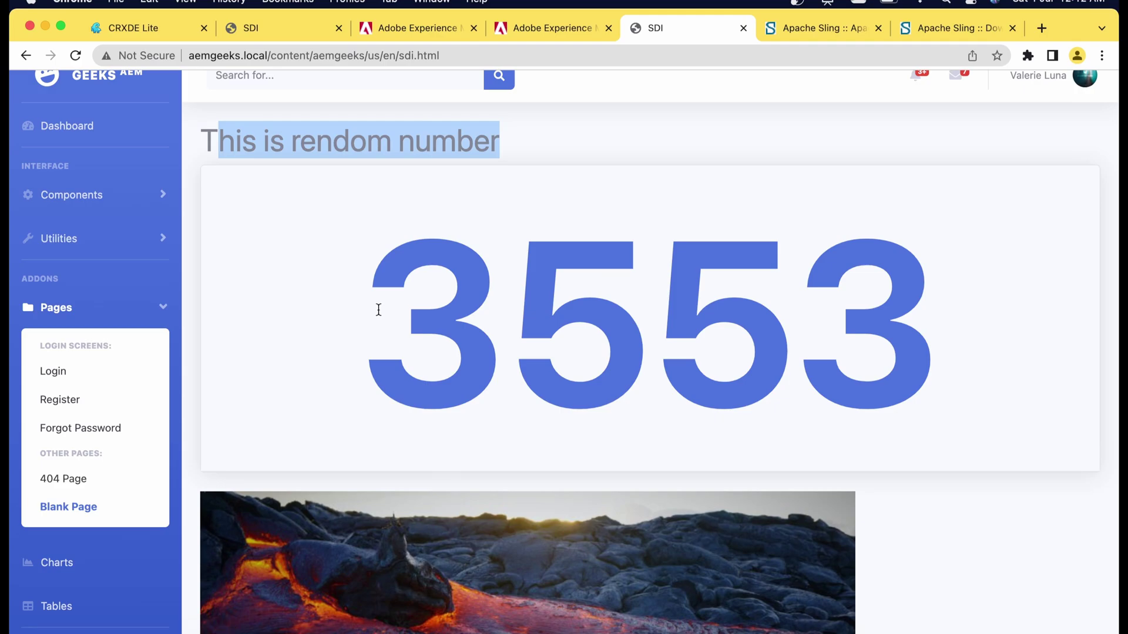
{"action": "mouse_move", "coordinate": [254, 192]}
{"action": "left_mouse_down"}
{"action": "mouse_move", "coordinate": [831, 320]}
{"action": "mouse_move", "coordinate": [886, 300]}
{"action": "left_mouse_up"}
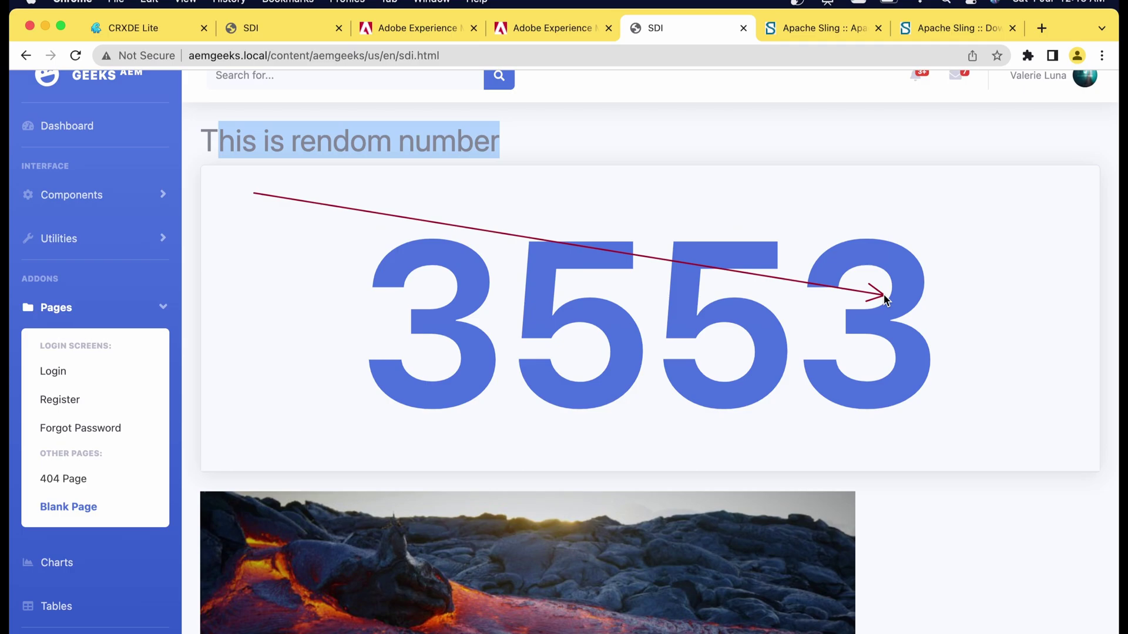
{"action": "scroll", "coordinate": [963, 317], "scroll_direction": "up", "scroll_amount": 1}
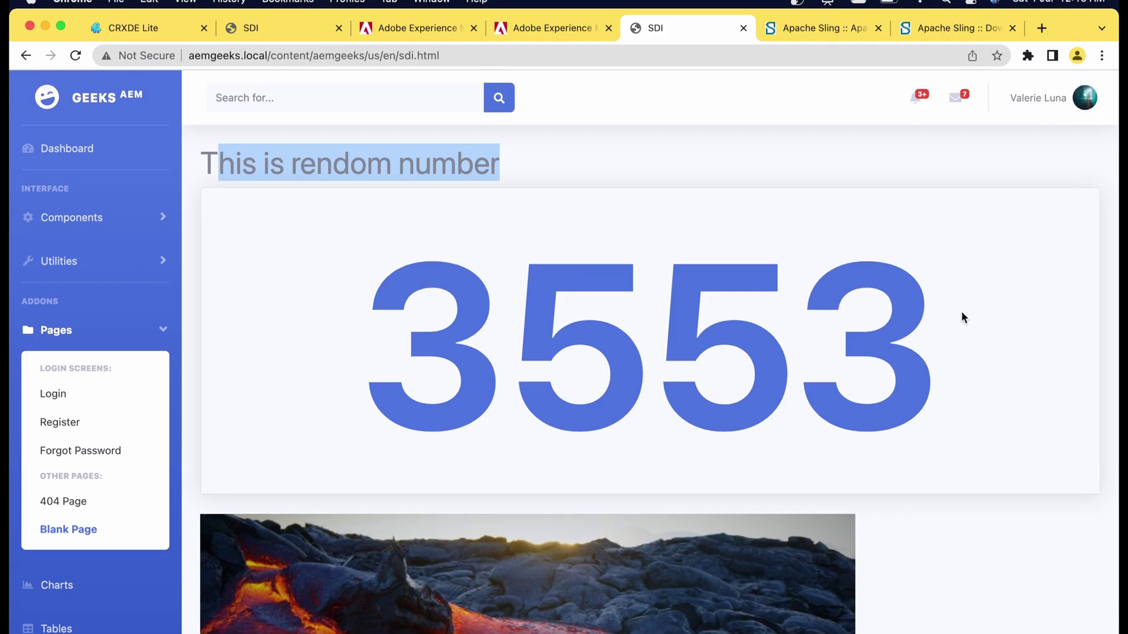